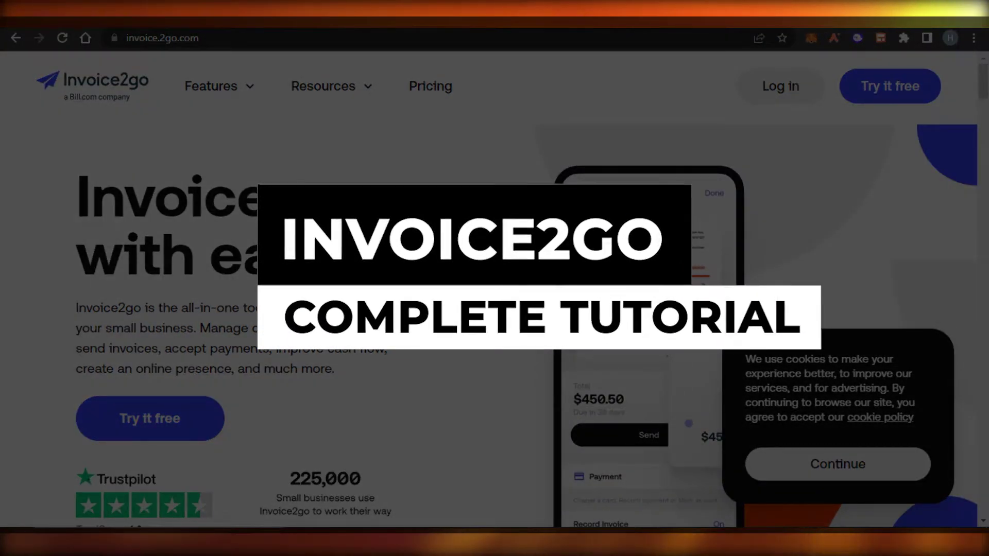
Browse the Invoice2go home page and view its product features list
scroll(983, 103, down, 10)
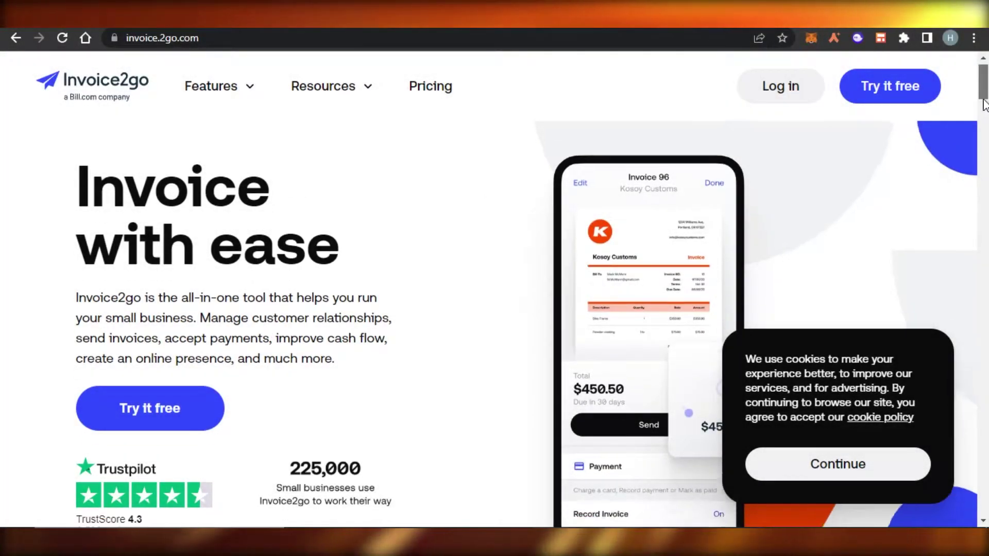
scroll(494, 289, down, 10)
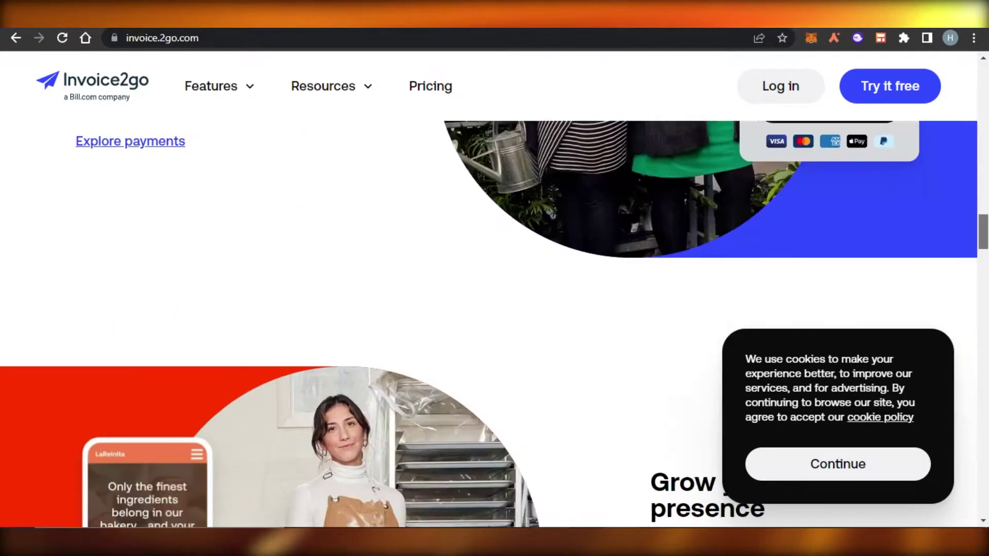
scroll(985, 85, up, 15)
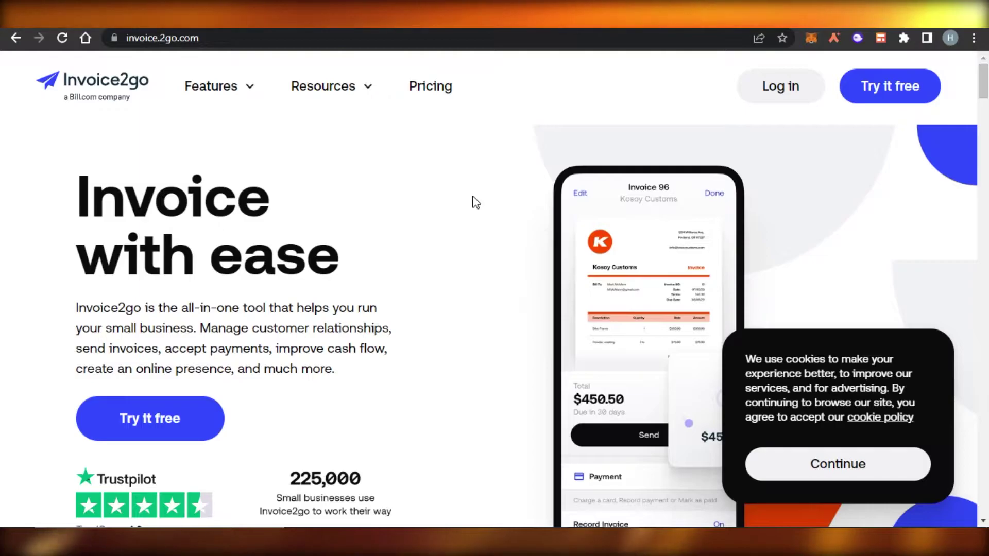
click(250, 87)
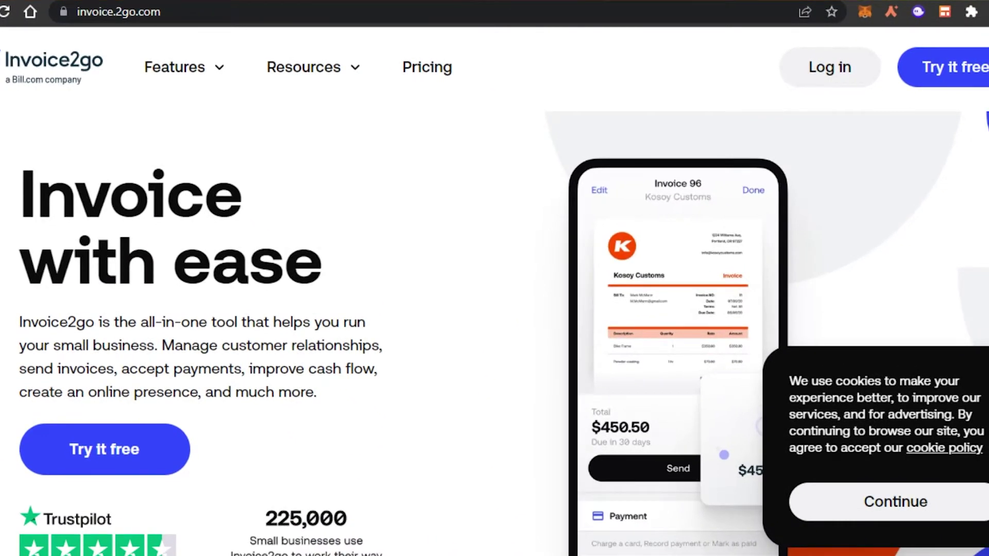
scroll(494, 330, down, 15)
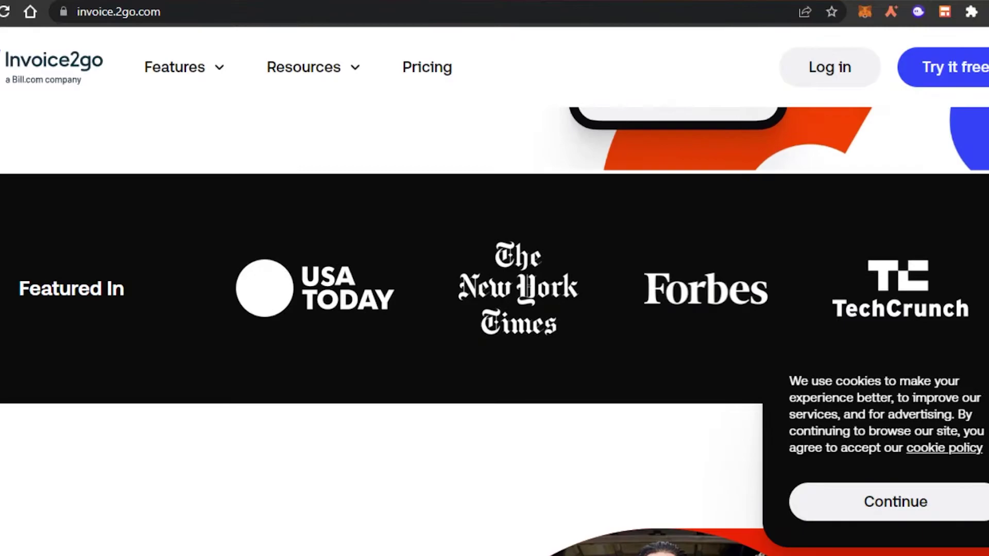
scroll(494, 329, up, 12)
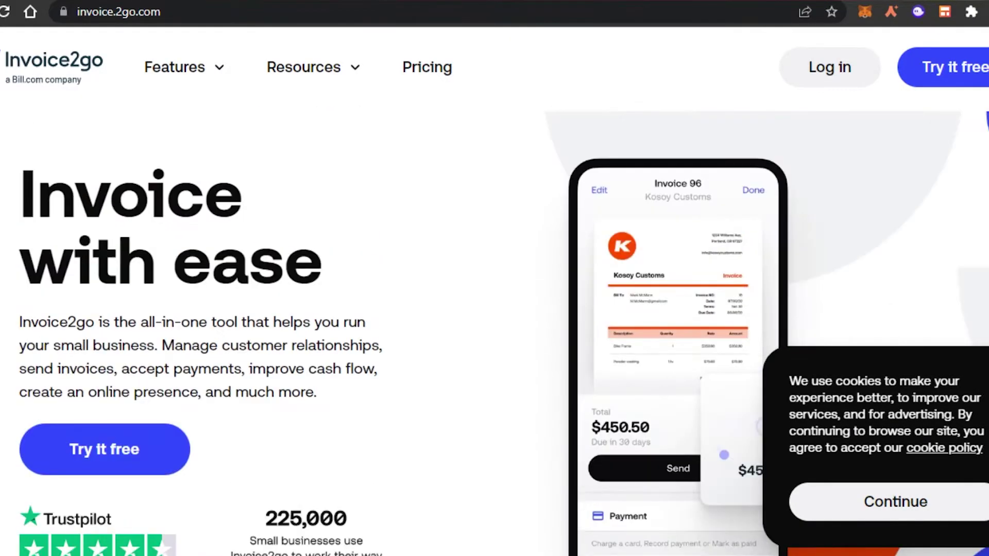
Start the free-trial sign-up and agree to the terms of service and privacy policy
mouse_move(207, 73)
click(953, 68)
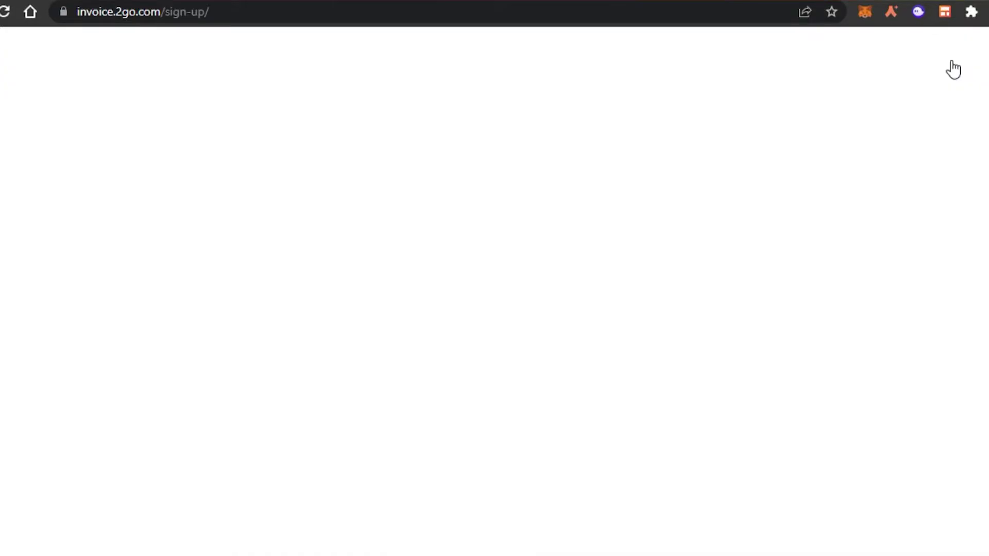
scroll(494, 329, down, 4)
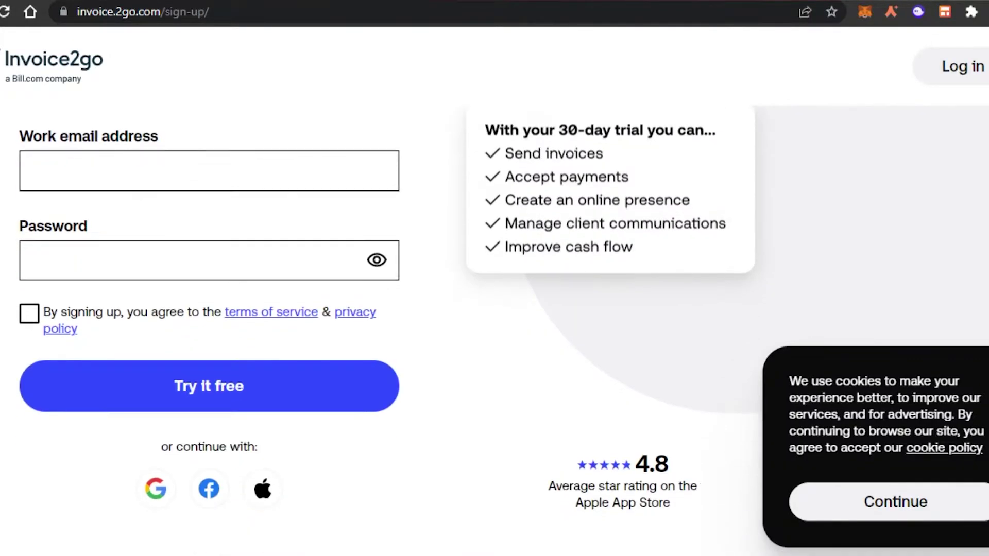
scroll(494, 330, up, 3)
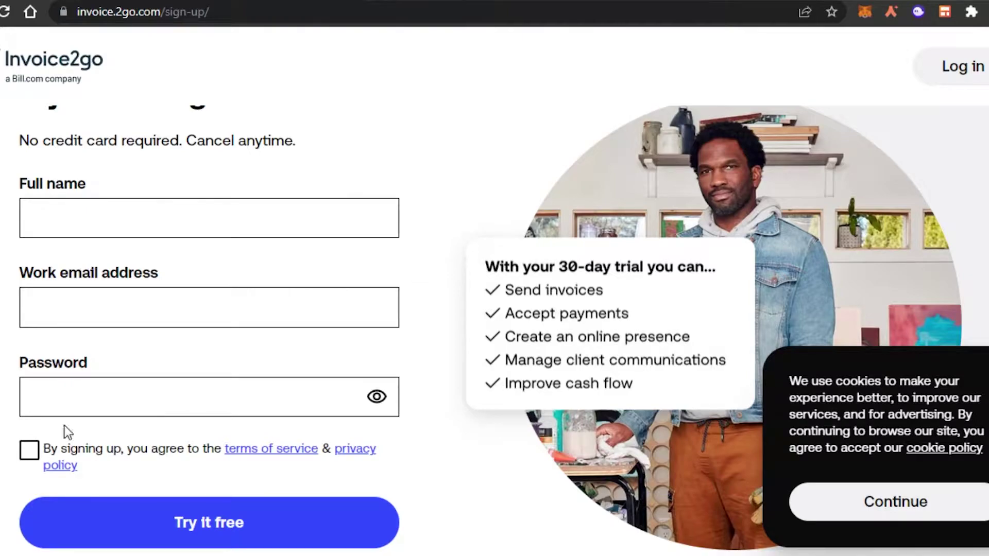
click(30, 453)
scroll(494, 330, down, 2)
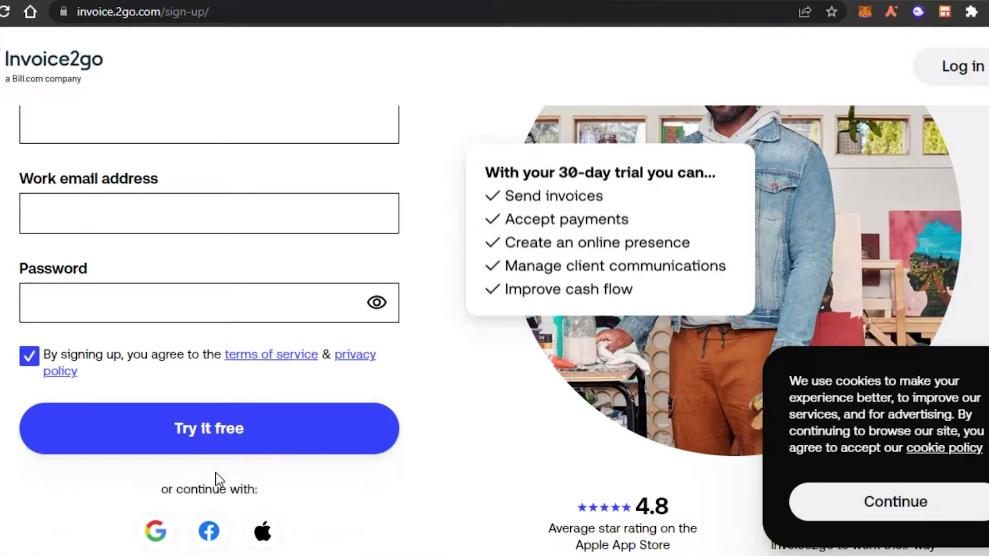
scroll(494, 330, down, 4)
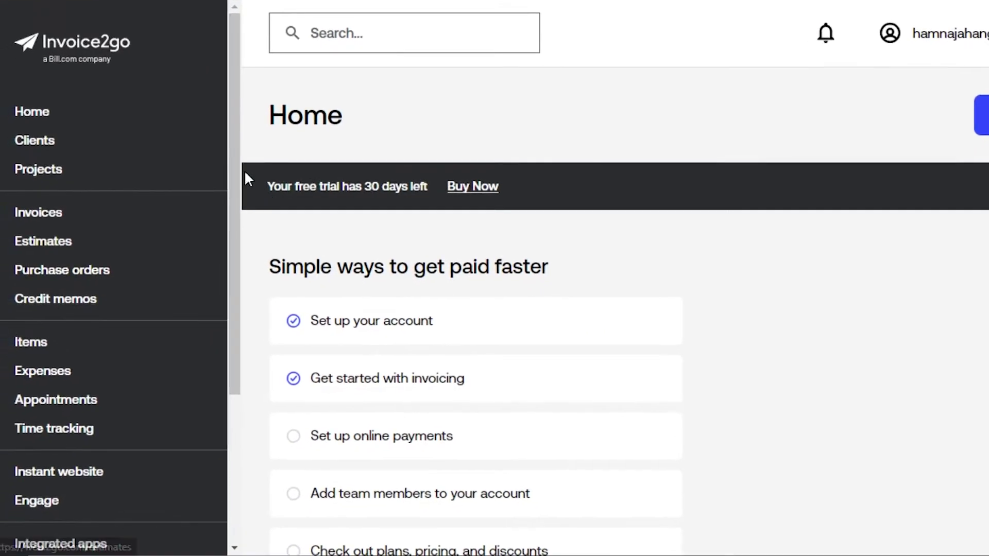
mouse_move(230, 156)
mouse_down()
mouse_move(229, 349)
mouse_move(223, 154)
mouse_up()
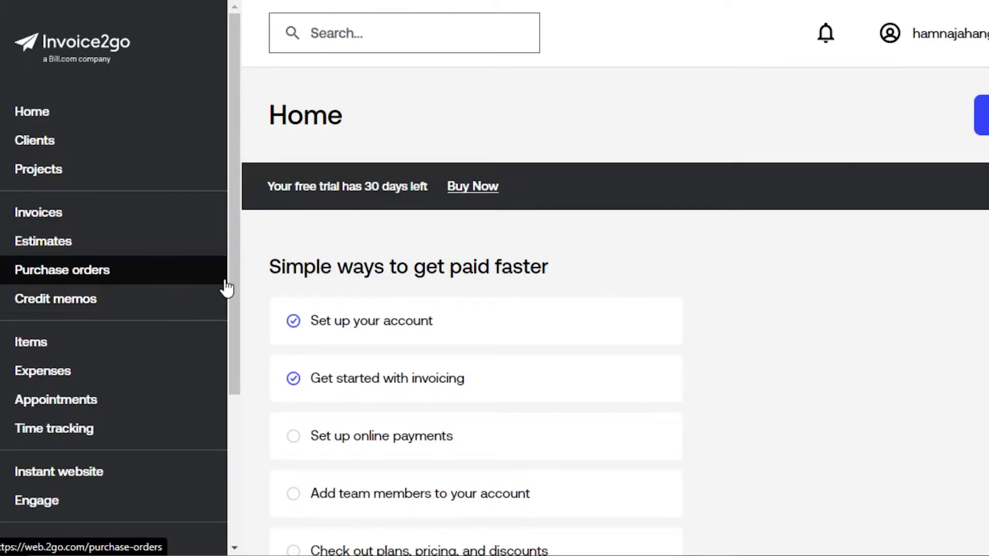
drag(236, 287, 236, 358)
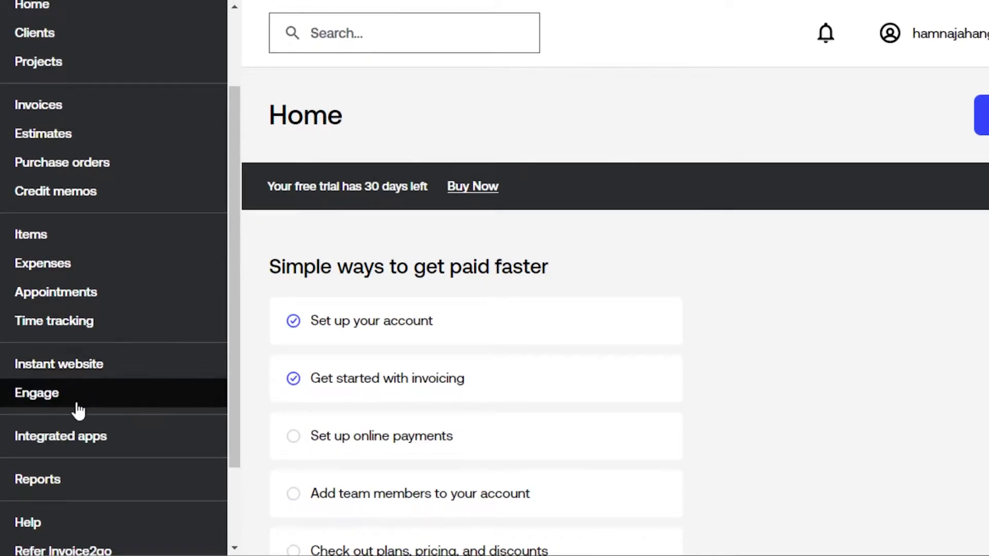
drag(233, 354, 228, 451)
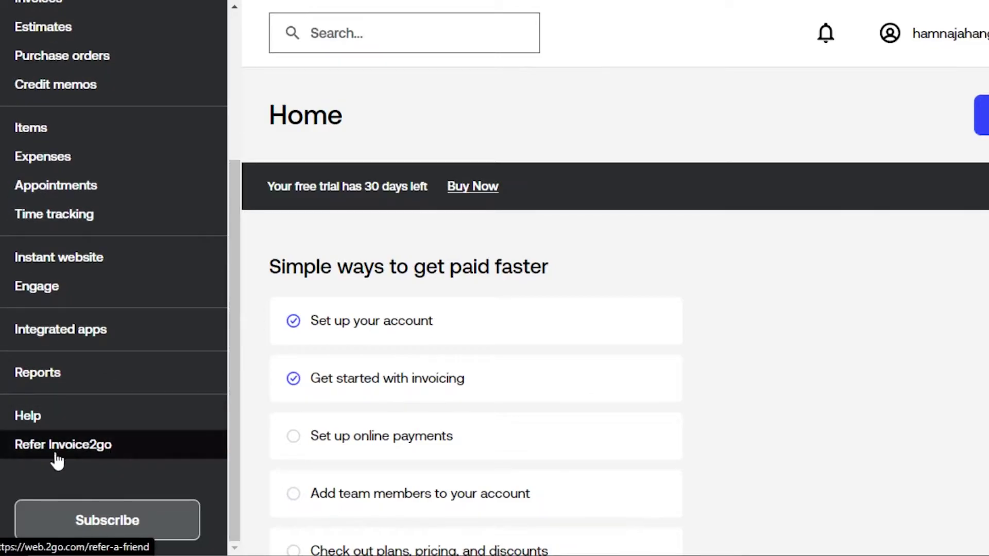
drag(232, 541, 227, 320)
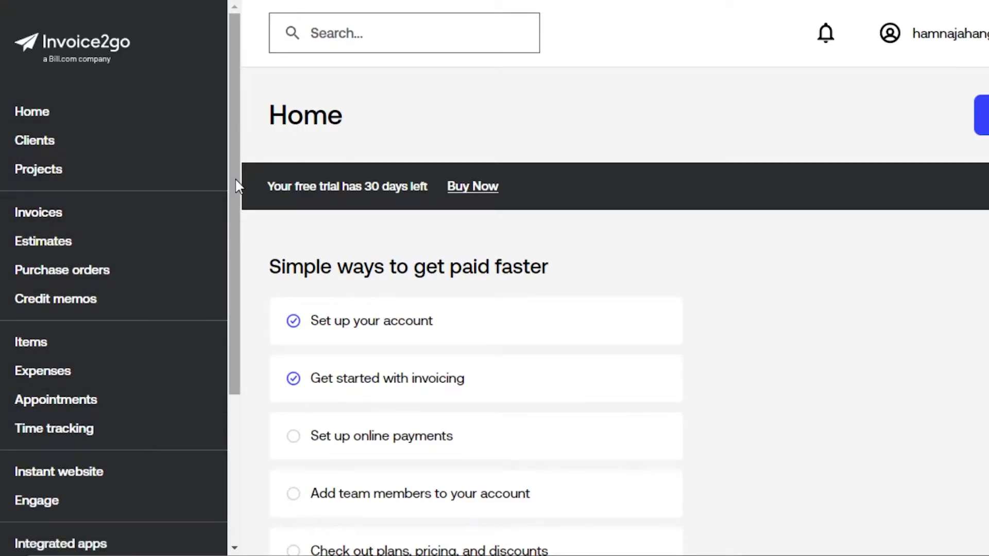
drag(233, 201, 239, 140)
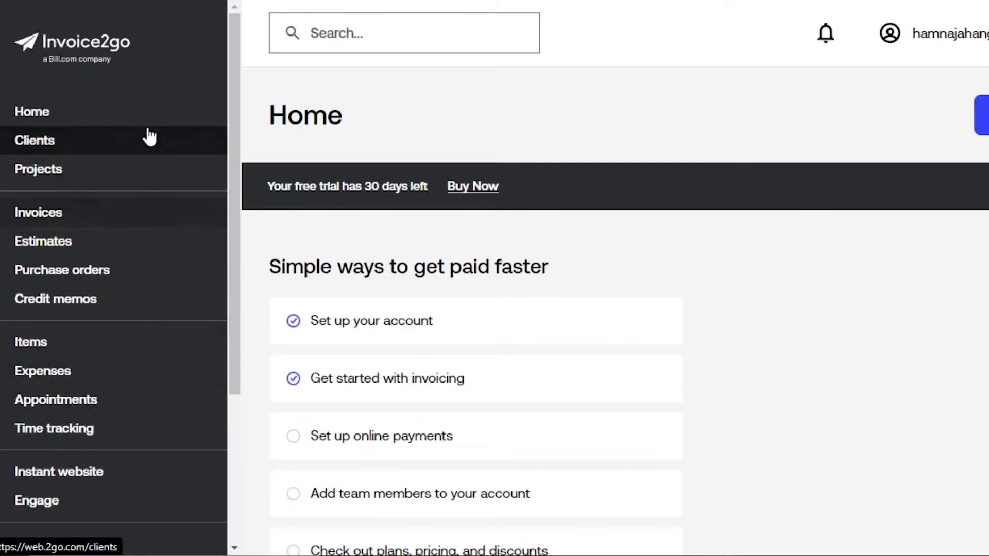
Create new invoice #2 from the Invoices list and dismiss the project photos tip
click(114, 212)
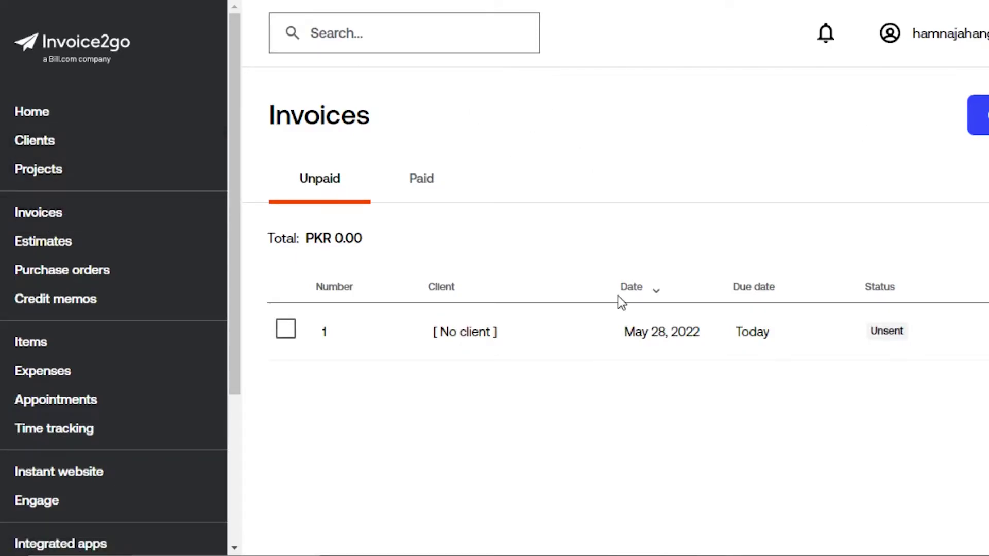
click(905, 113)
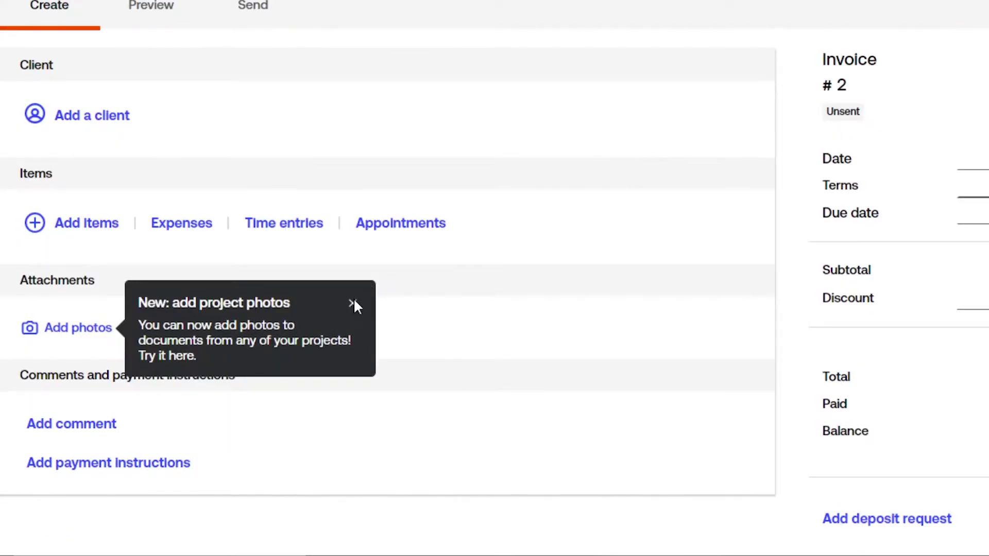
click(352, 303)
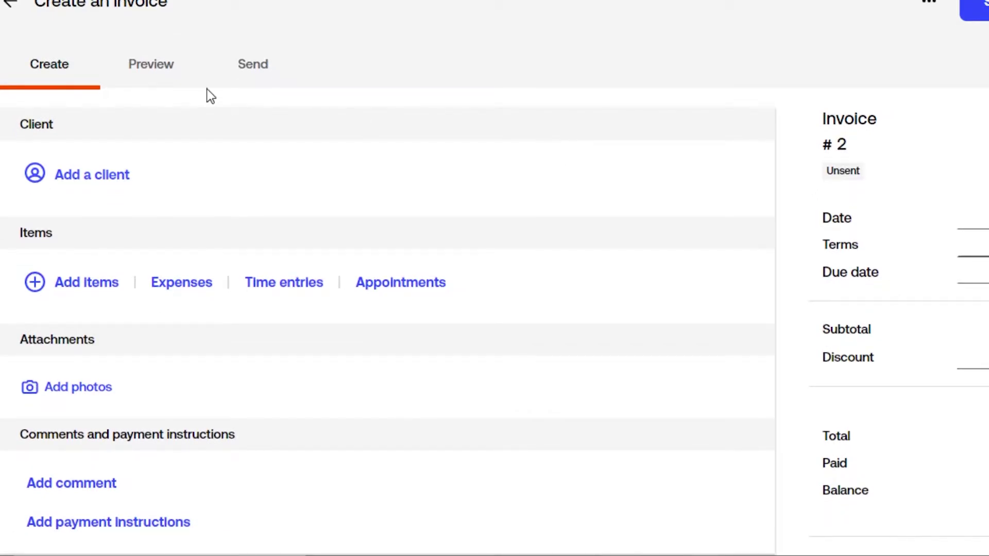
Add a new client with their name, mobile number and e-mail to invoice #2
click(83, 176)
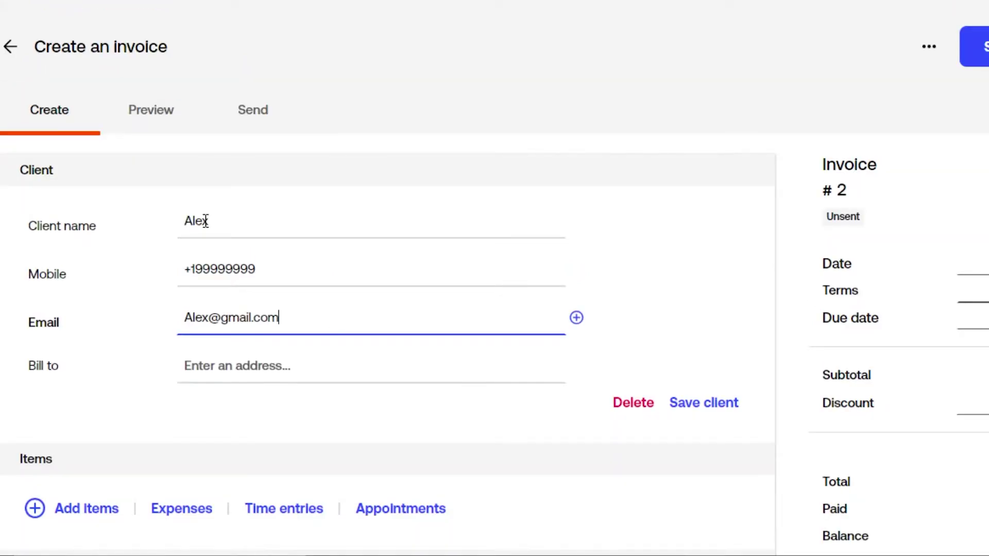
click(677, 402)
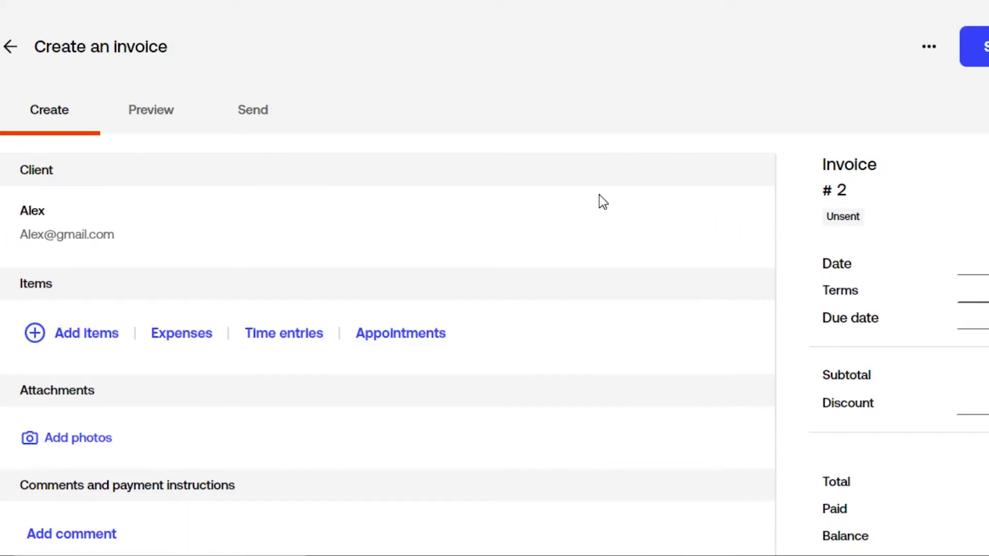
scroll(863, 245, down, 2)
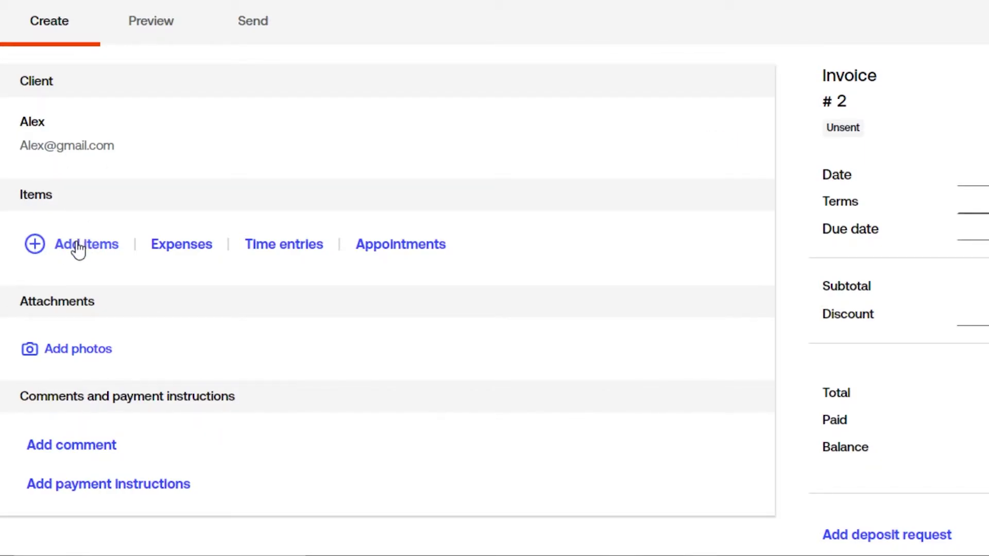
Add an 'online services' line item at quantity 3 and rate 700, totalling PKR 2,100.00
click(58, 246)
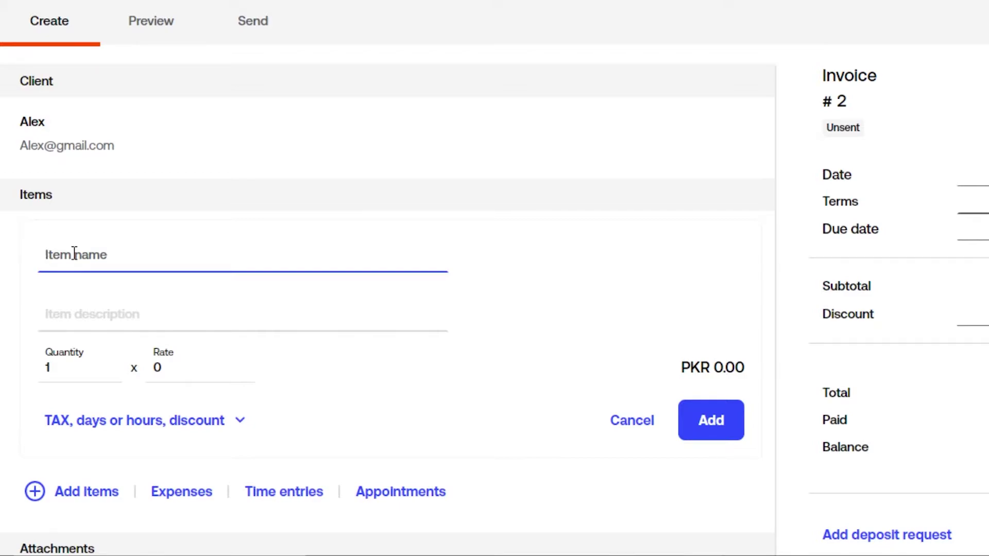
text(online services)
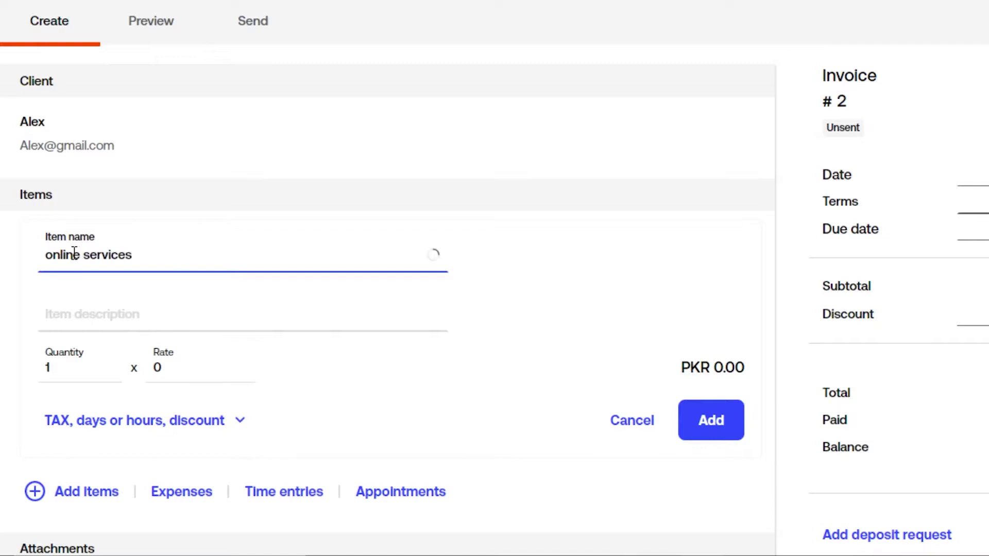
key(Tab)
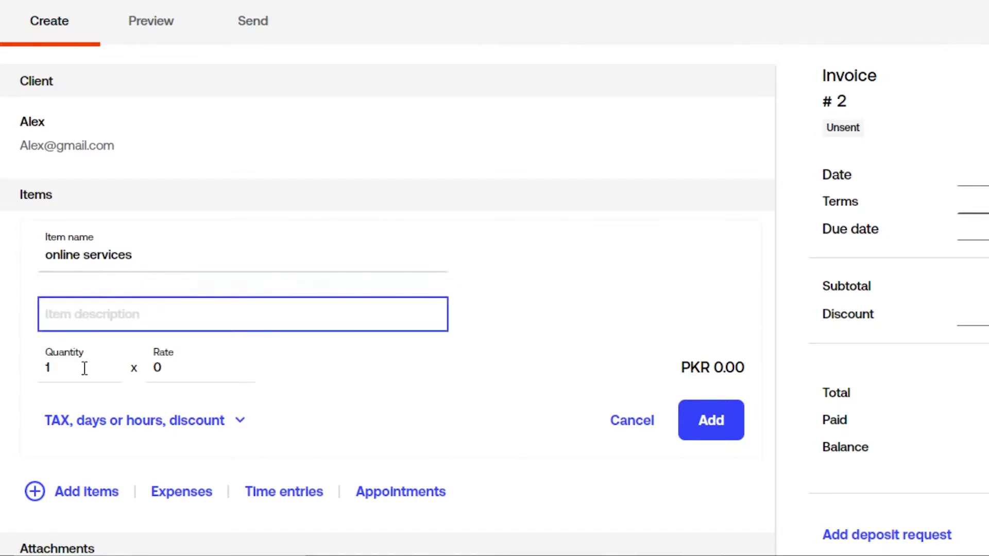
key(Tab)
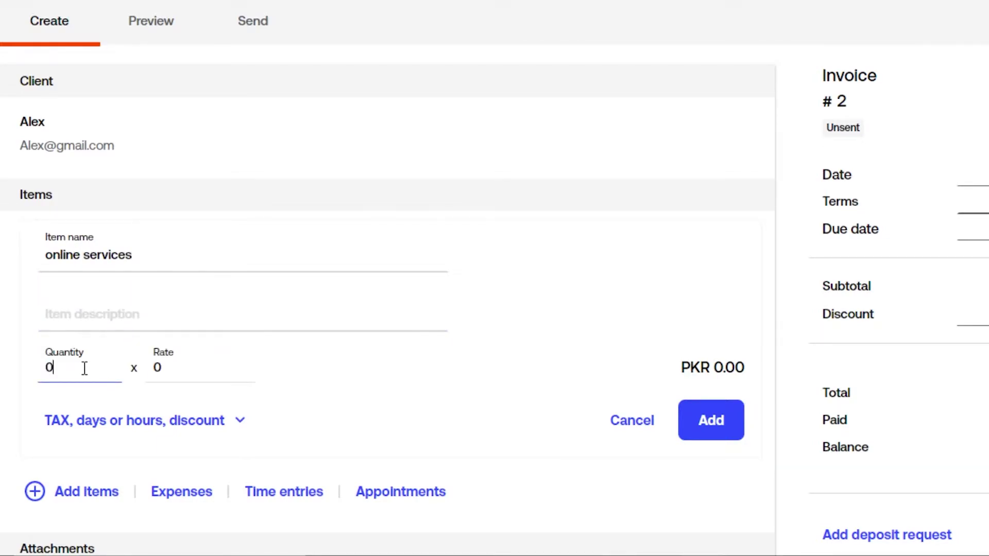
click(171, 375)
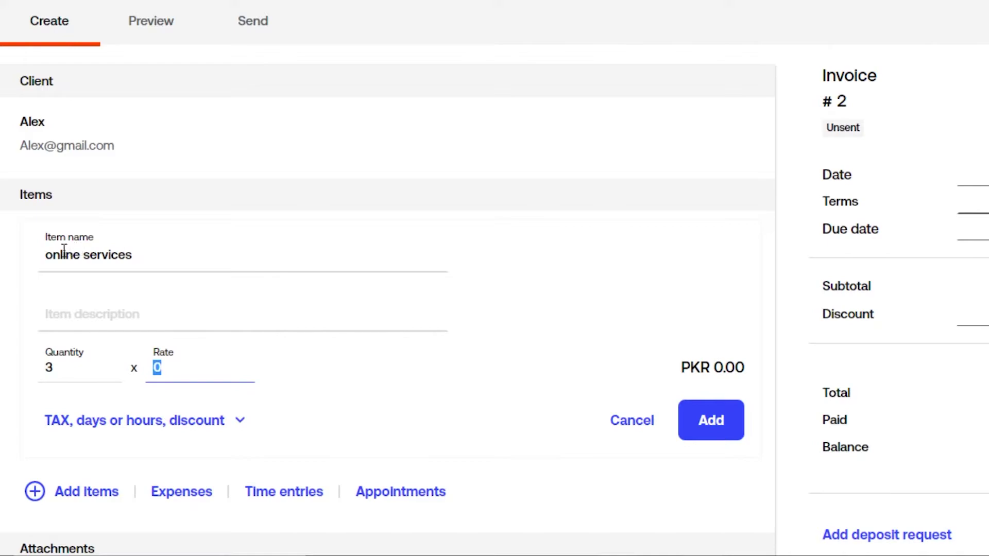
text(700)
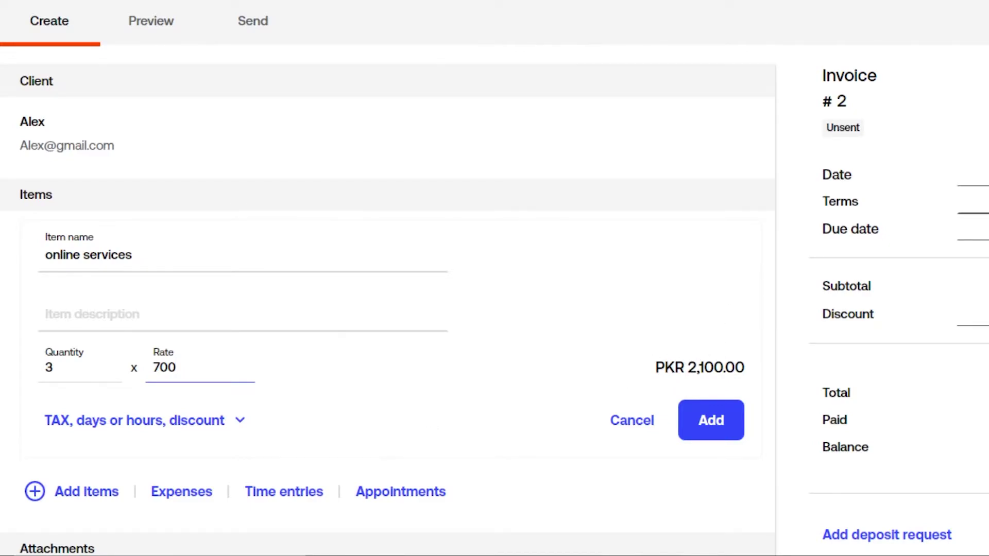
scroll(387, 309, down, 1)
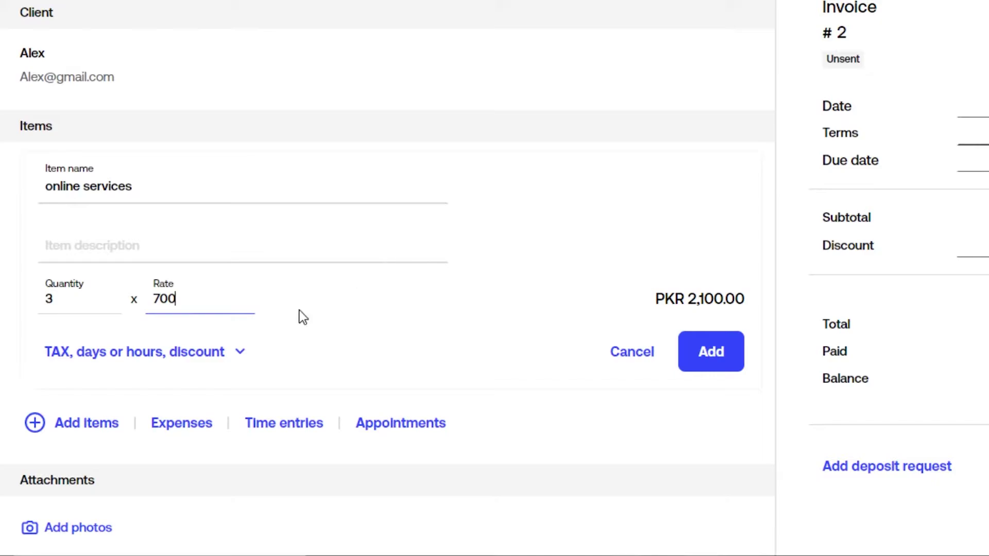
click(214, 358)
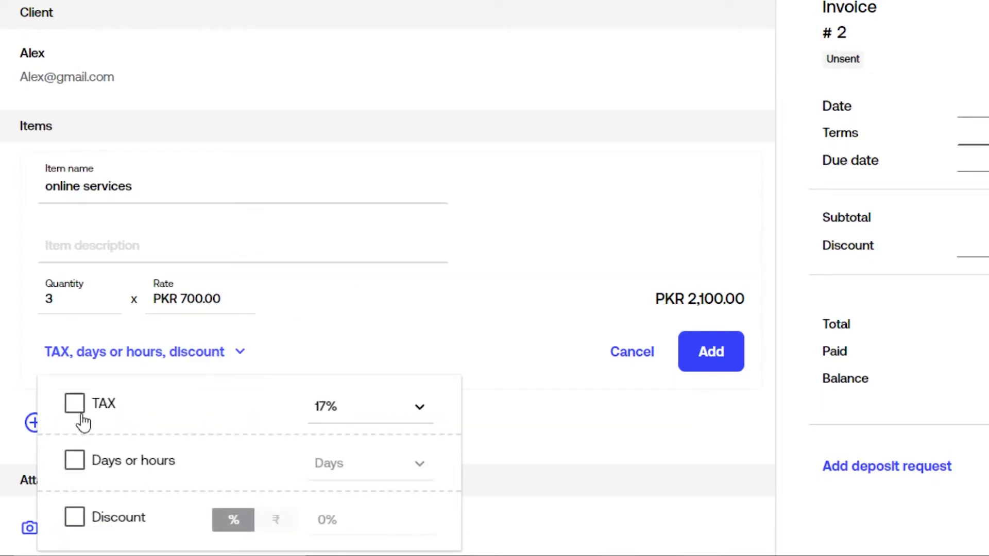
click(557, 492)
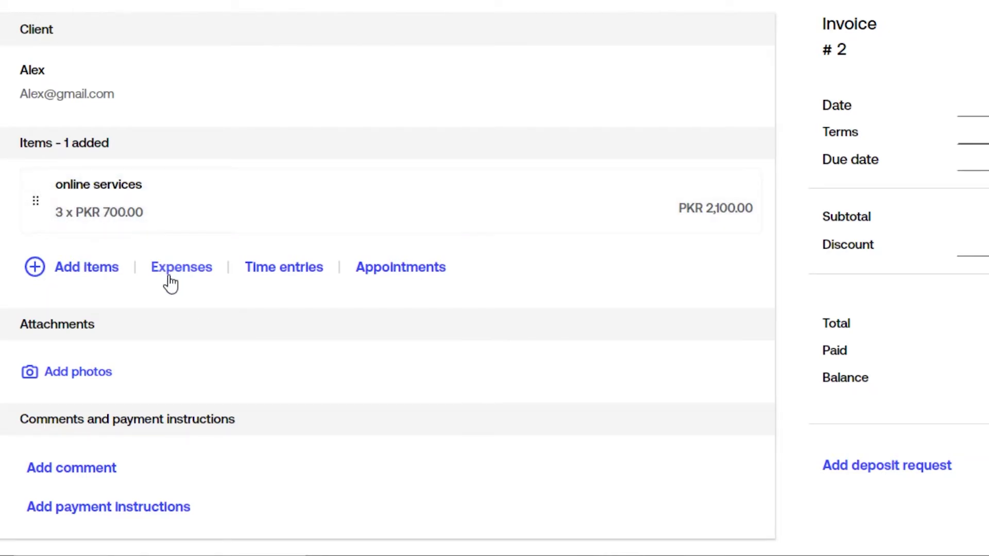
click(193, 268)
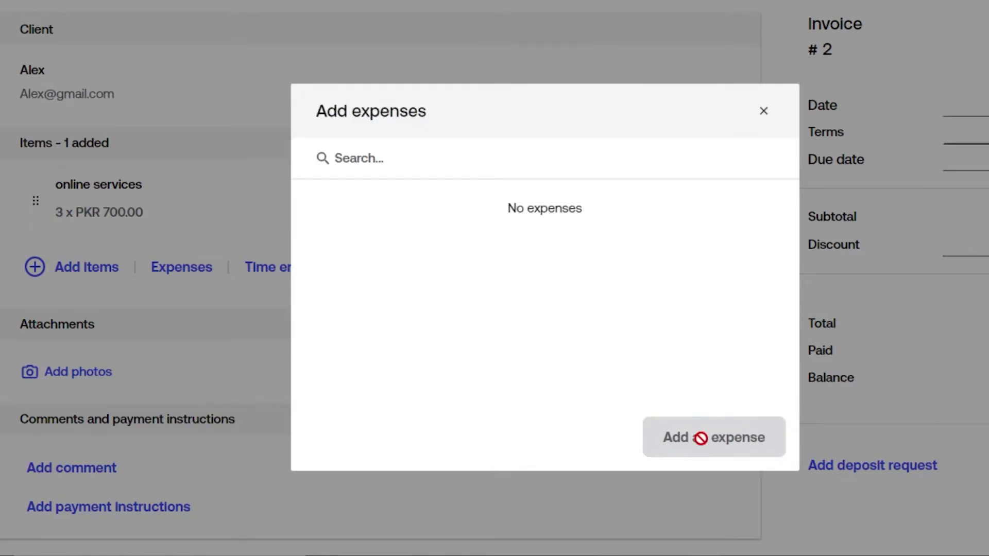
click(763, 112)
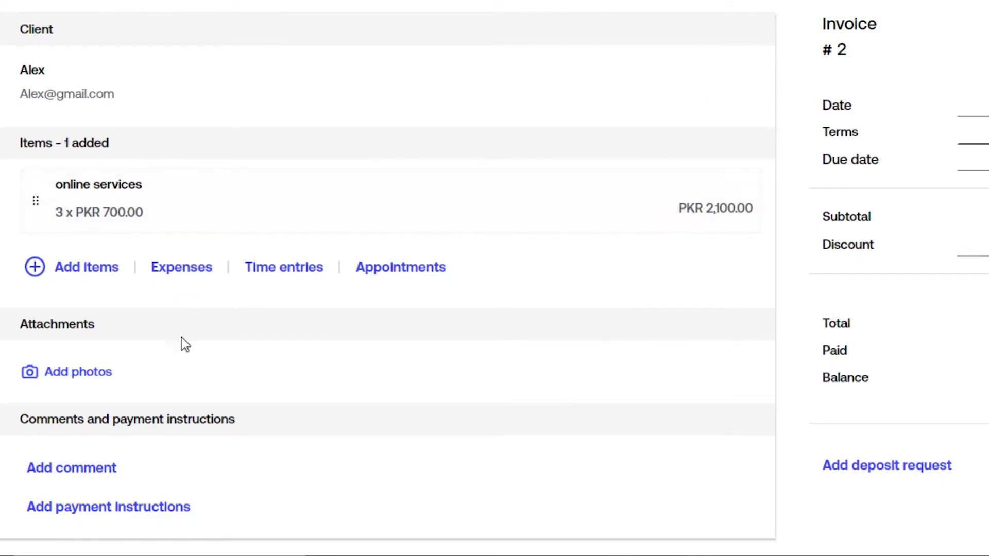
click(287, 273)
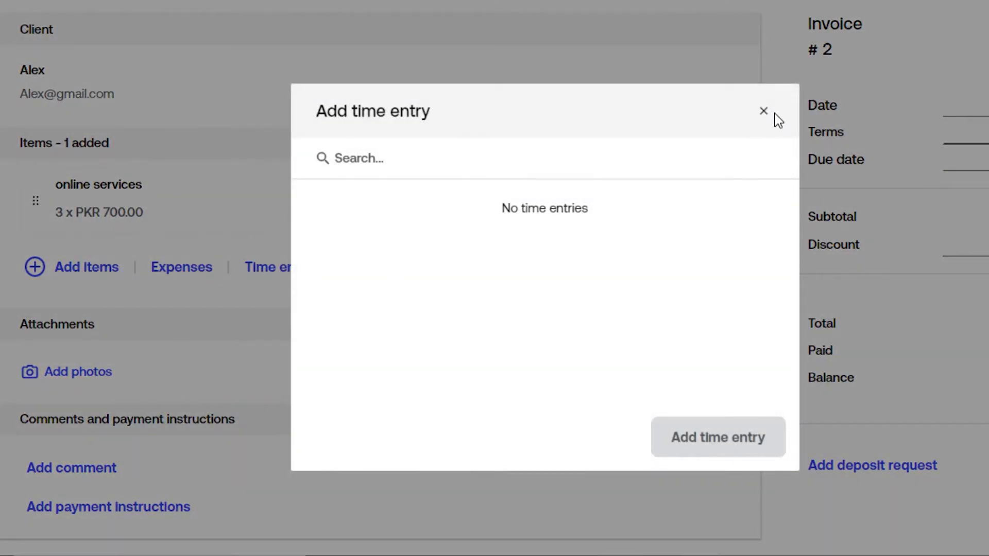
click(766, 112)
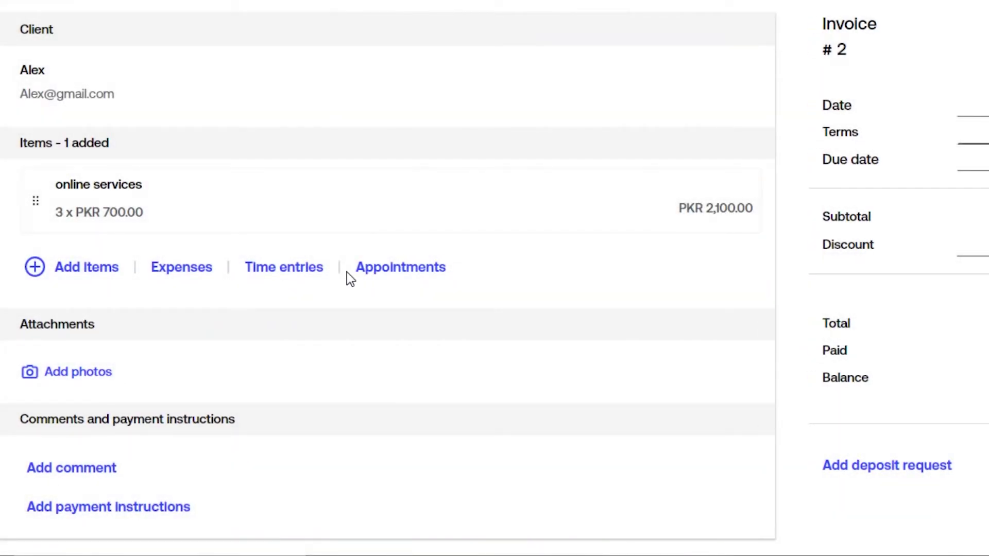
click(390, 271)
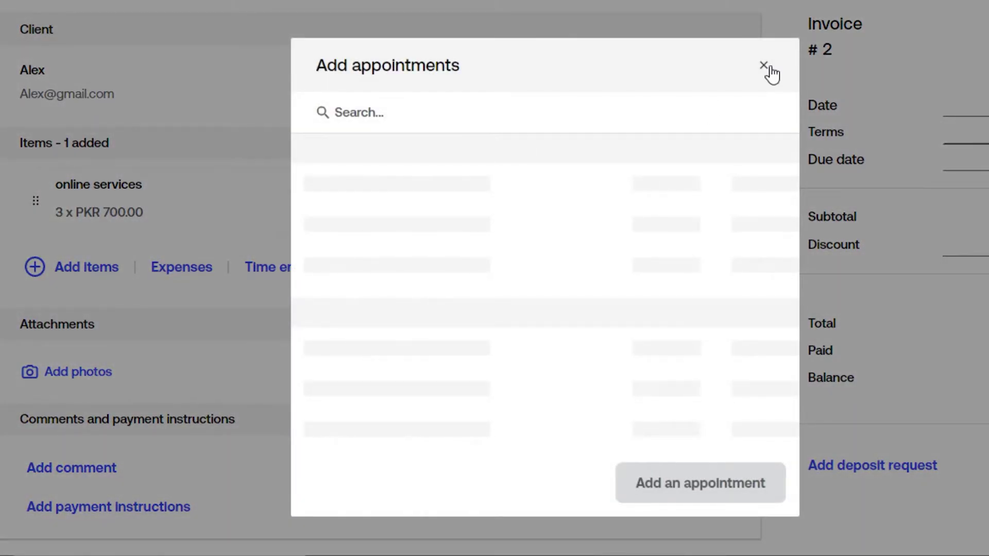
click(764, 66)
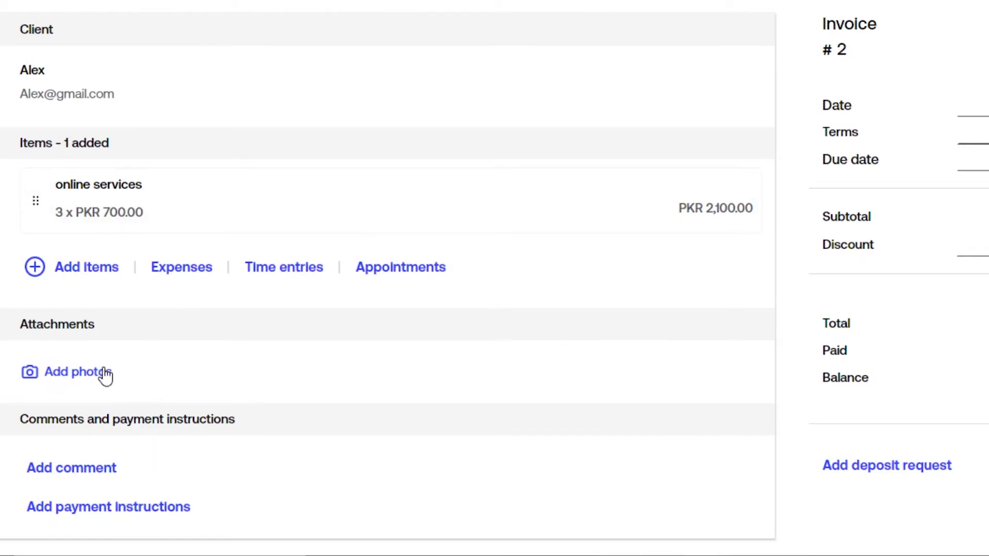
Add the customer comment 'this month services' to invoice #2
click(62, 472)
click(217, 467)
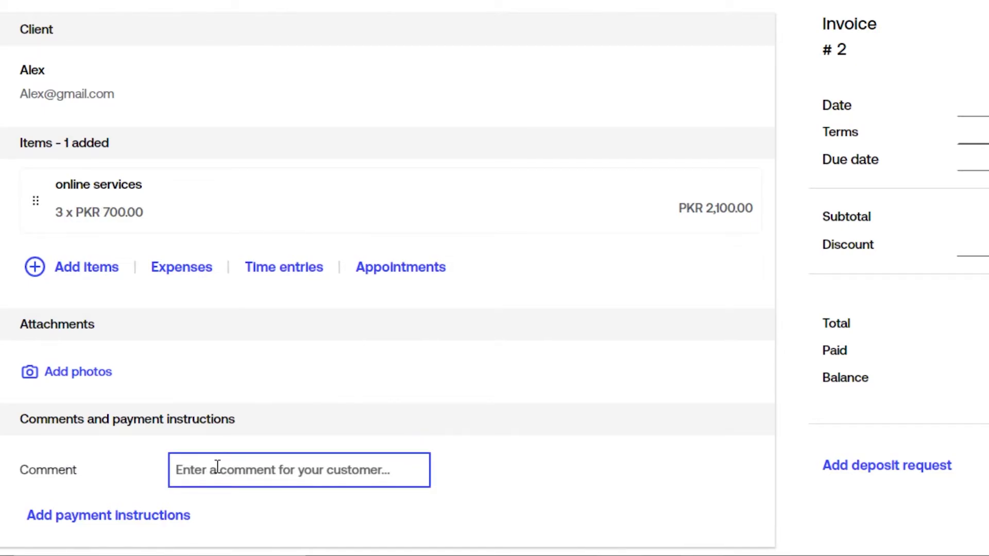
text(this month services)
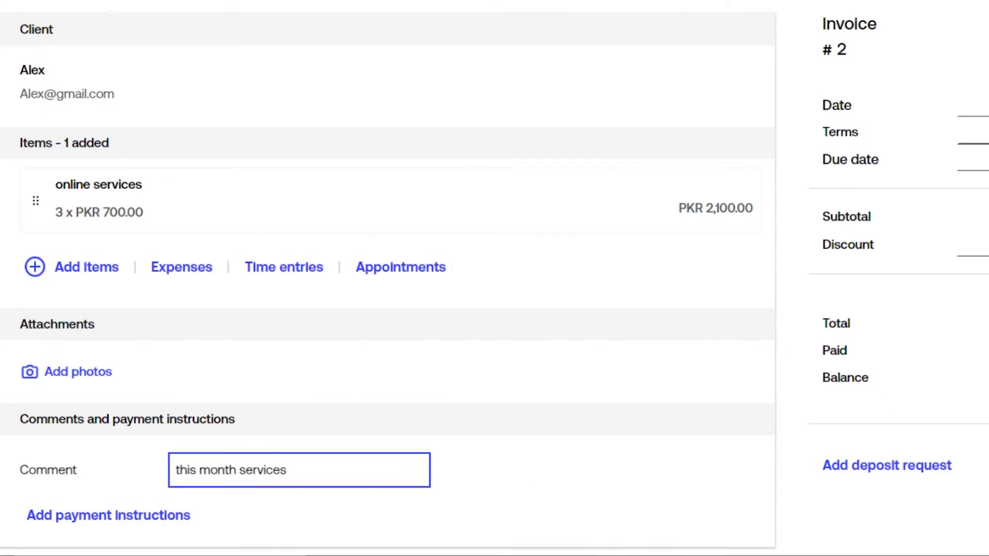
scroll(647, 375, down, 1)
scroll(790, 184, up, 3)
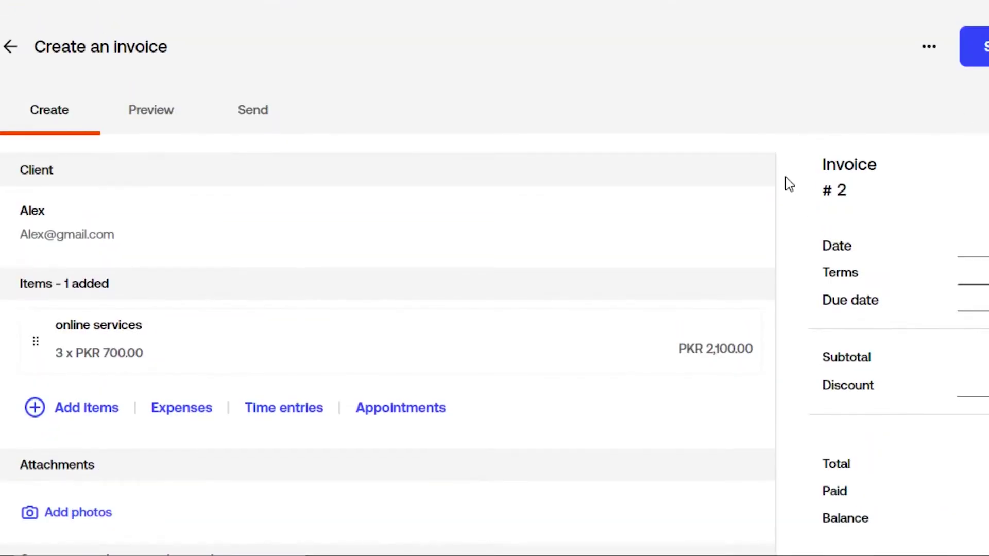
scroll(386, 309, down, 3)
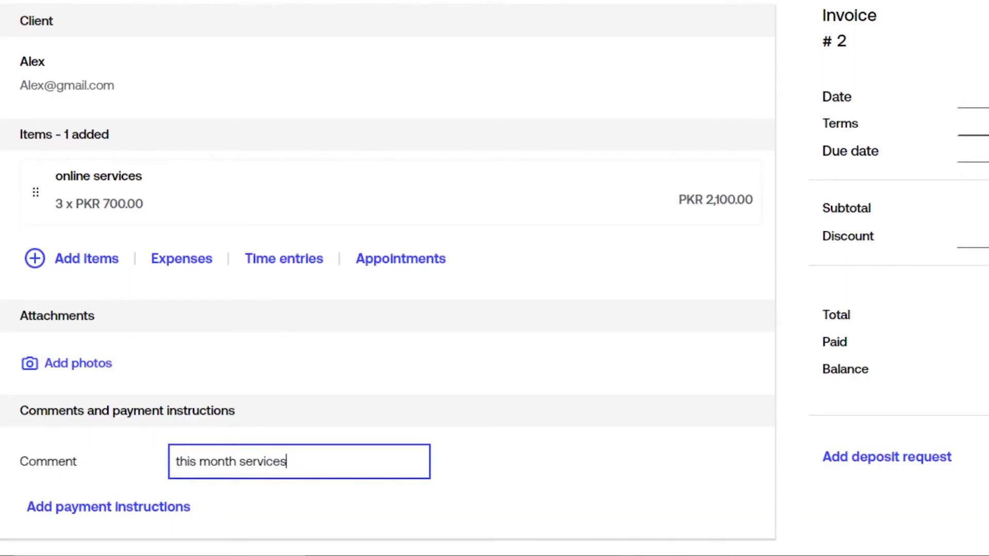
scroll(333, 164, up, 3)
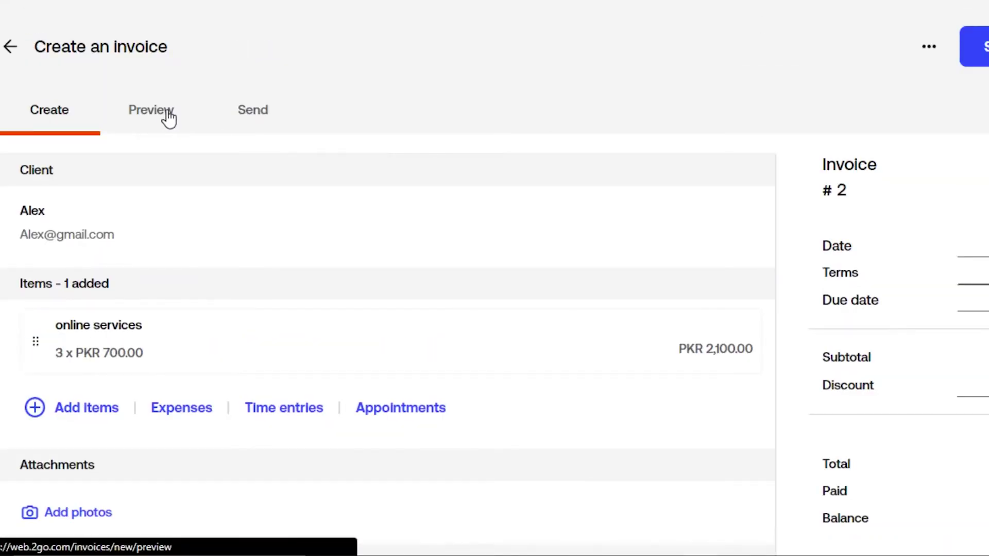
Preview invoice #2, toggling View as PDF on and back off
click(169, 116)
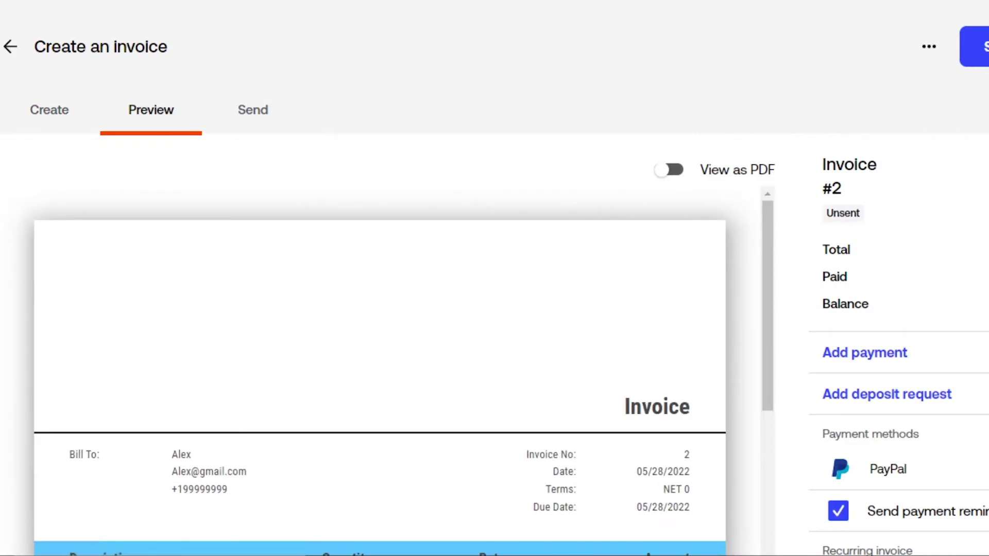
scroll(837, 232, down, 2)
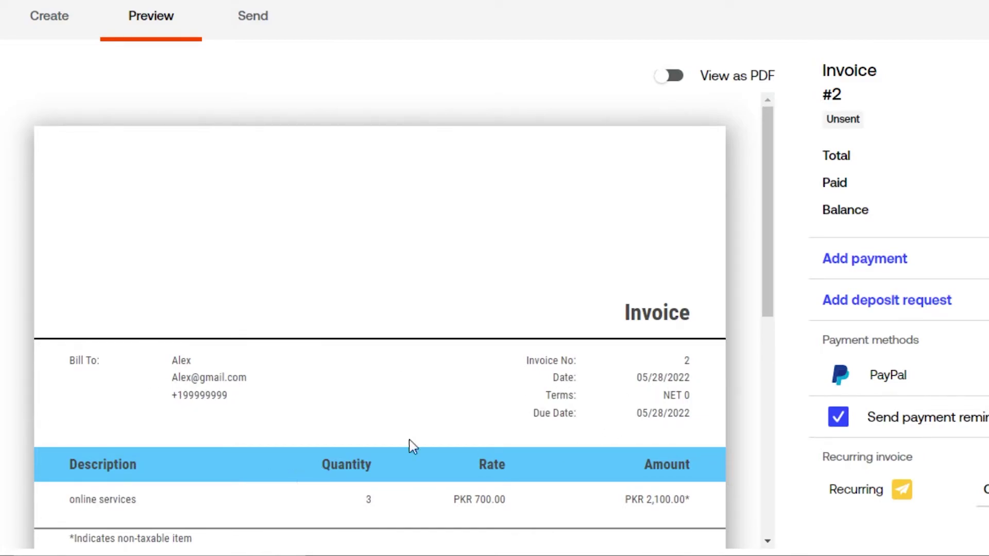
click(672, 77)
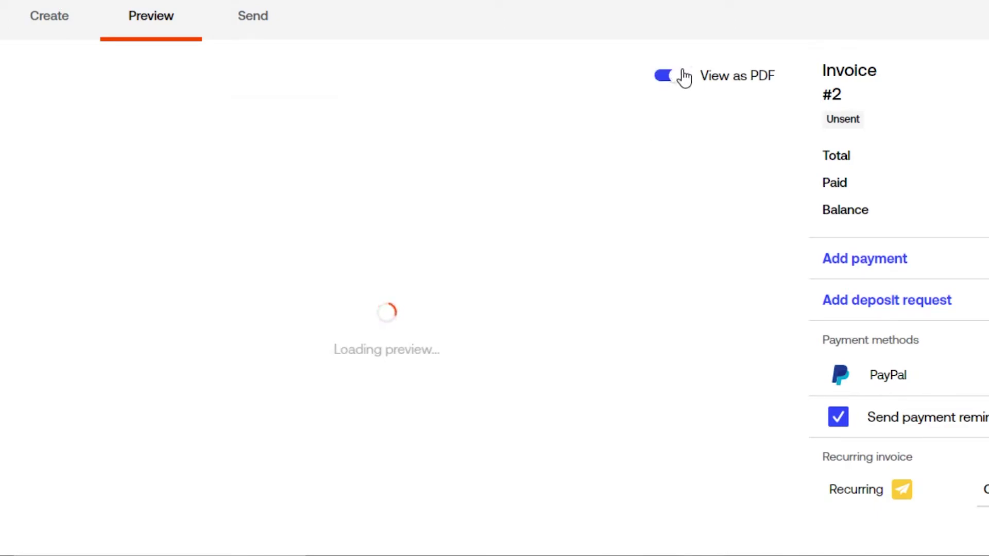
click(672, 78)
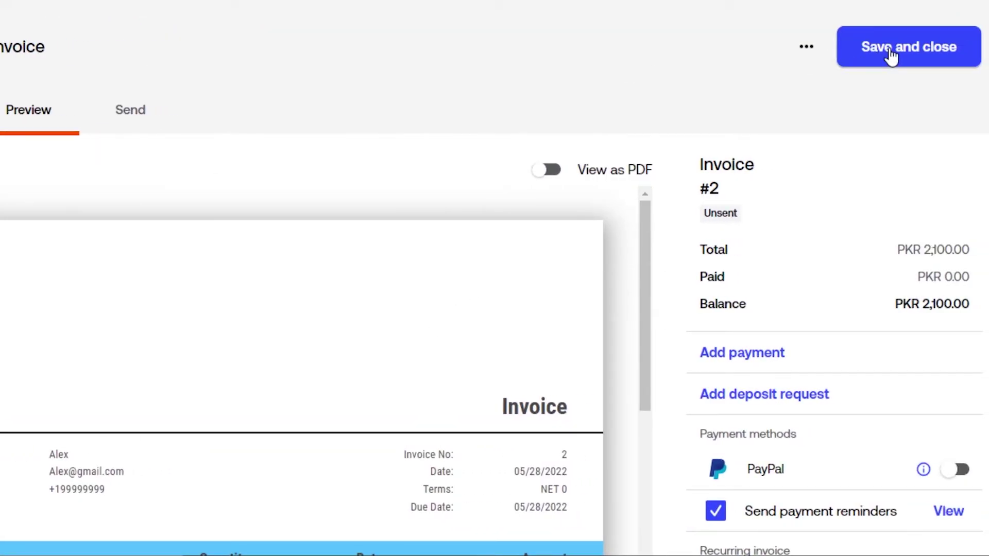
Email invoice #2 to the client with the thank-you message and PDF attached
click(129, 129)
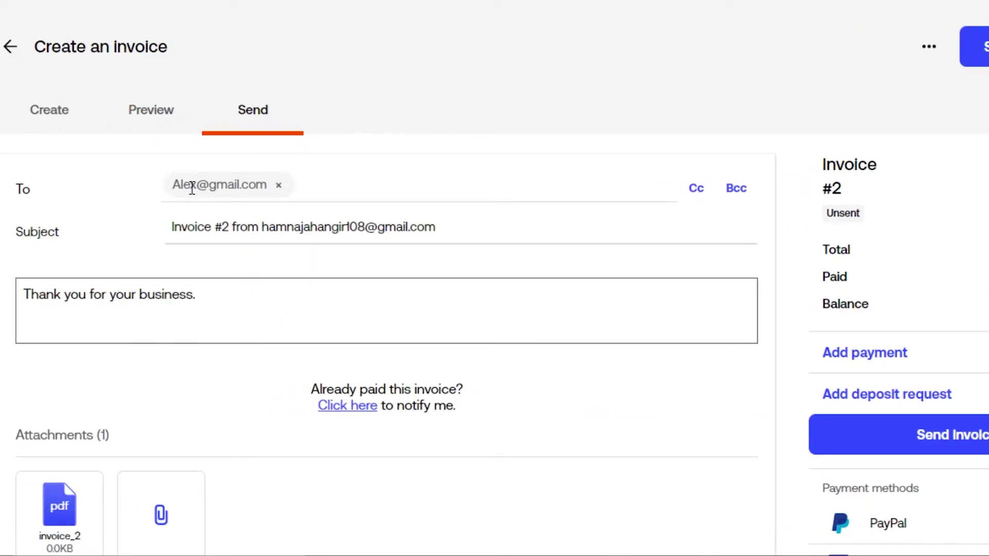
click(261, 186)
scroll(386, 309, down, 2)
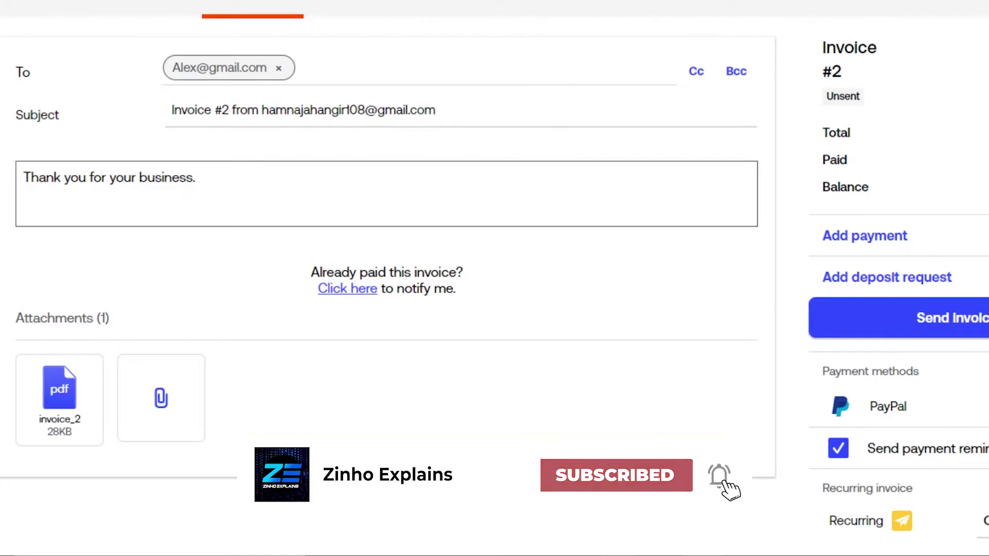
scroll(541, 380, up, 2)
scroll(91, 205, down, 2)
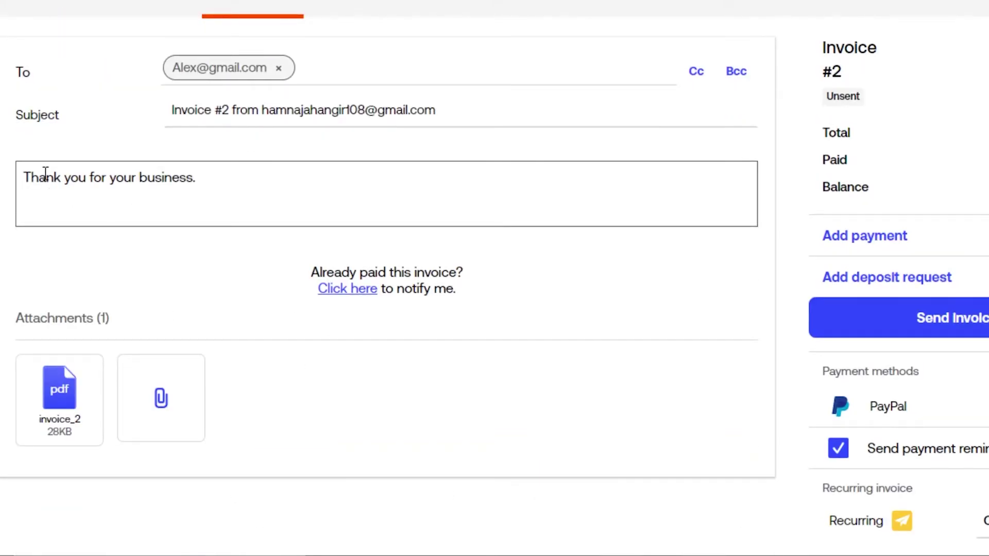
click(217, 176)
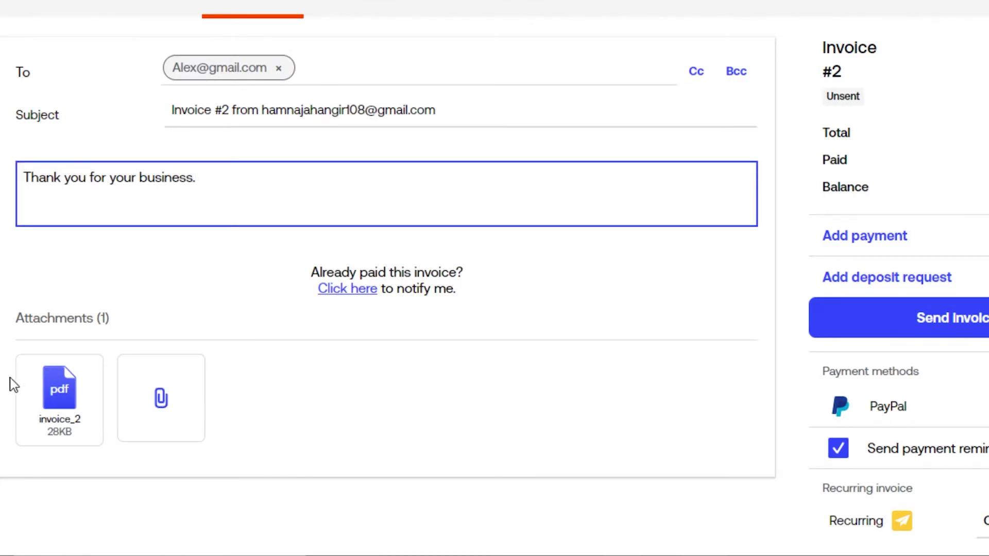
scroll(494, 278, up, 2)
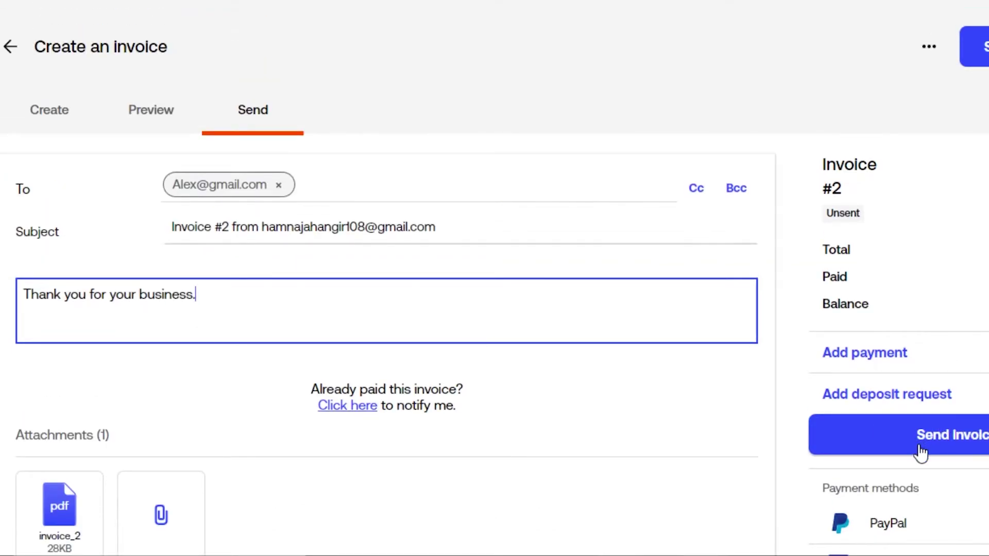
scroll(921, 448, down, 2)
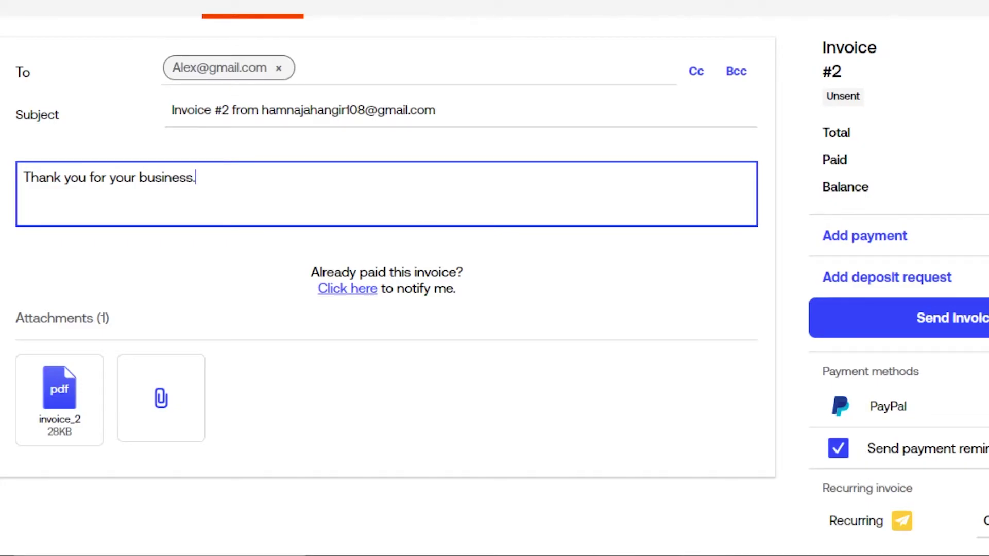
scroll(494, 278, up, 2)
click(979, 46)
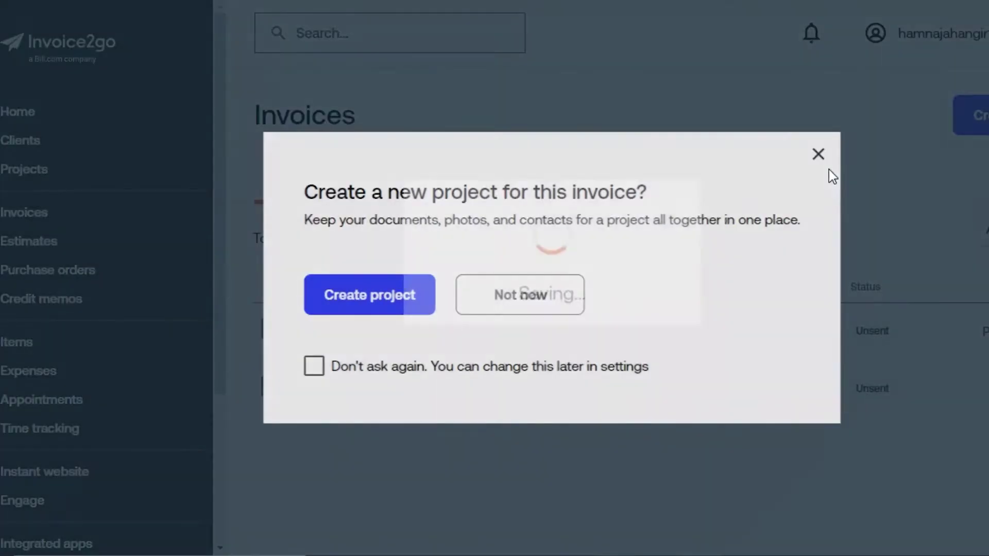
Dismiss the create-project prompt and view the Clients list showing the PKR 2,100 balance due
click(538, 301)
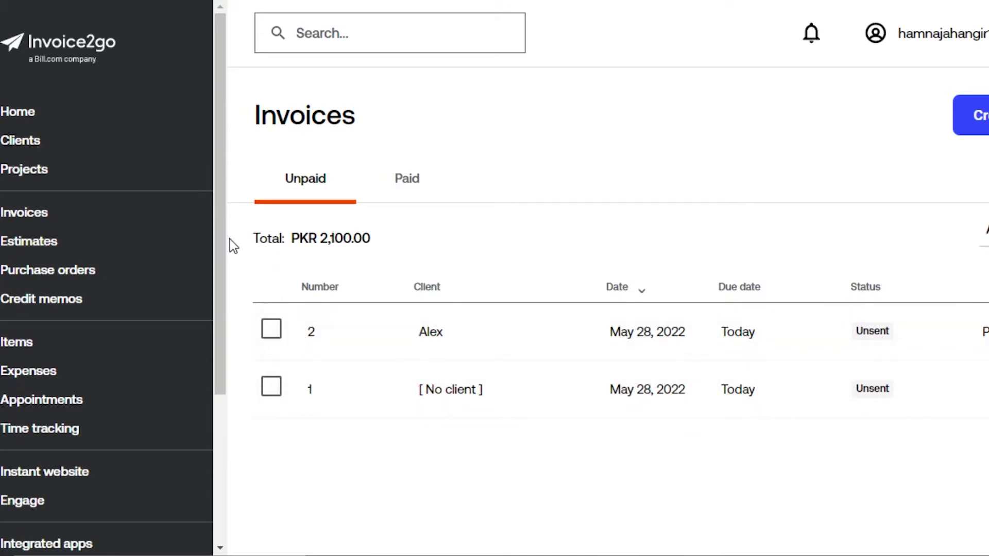
scroll(221, 248, down, 1)
scroll(196, 232, up, 1)
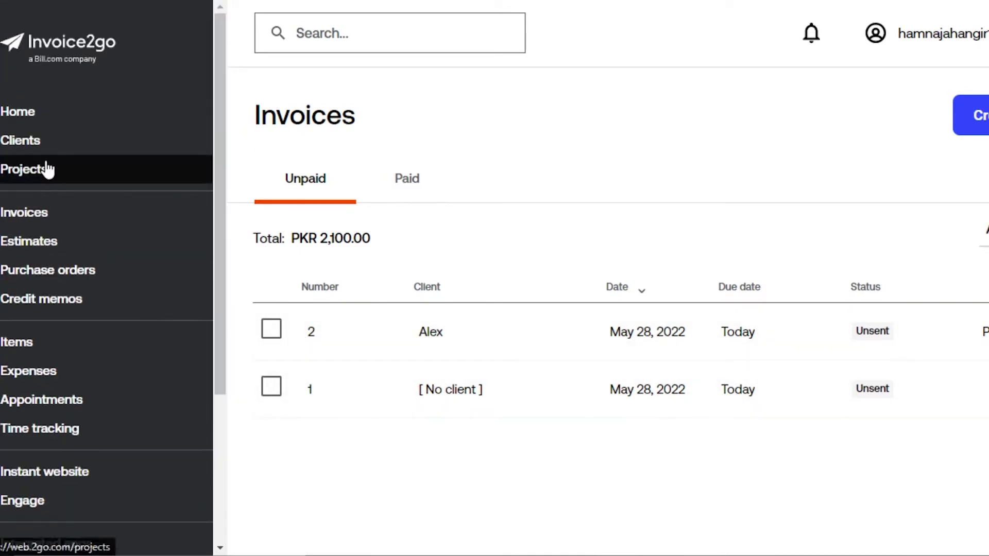
click(24, 145)
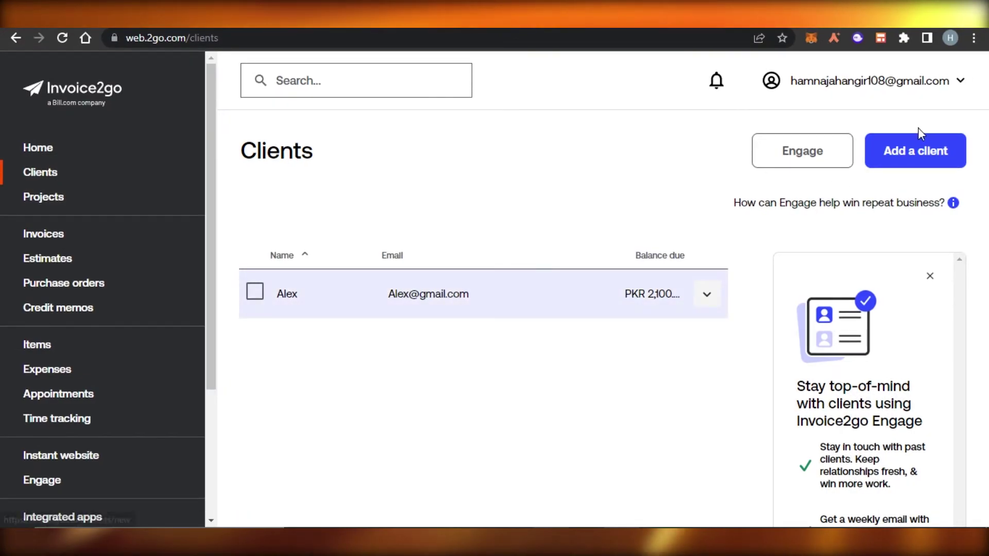
Leave the Add a client form blank and go to the Active projects list
click(894, 148)
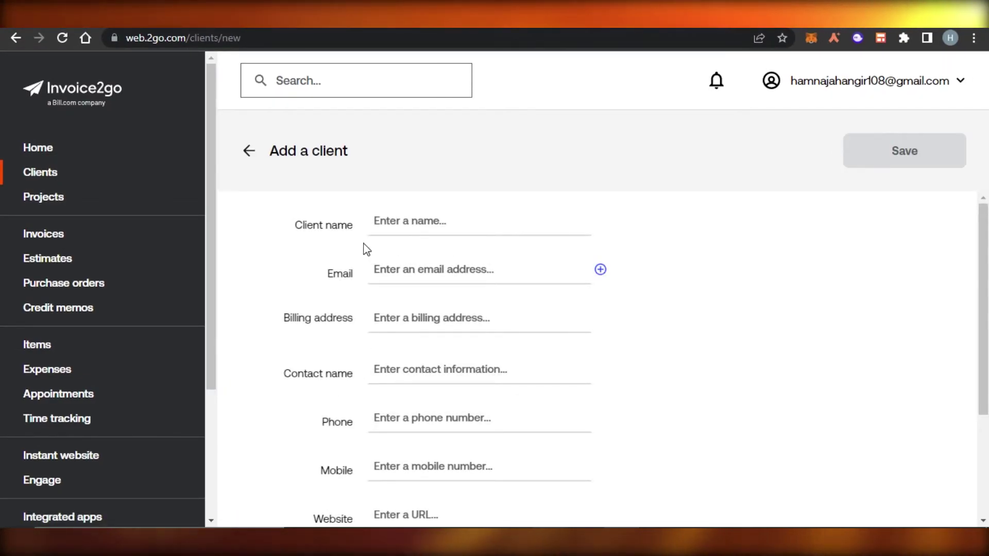
mouse_move(984, 309)
mouse_down()
mouse_move(983, 412)
mouse_move(983, 318)
mouse_up()
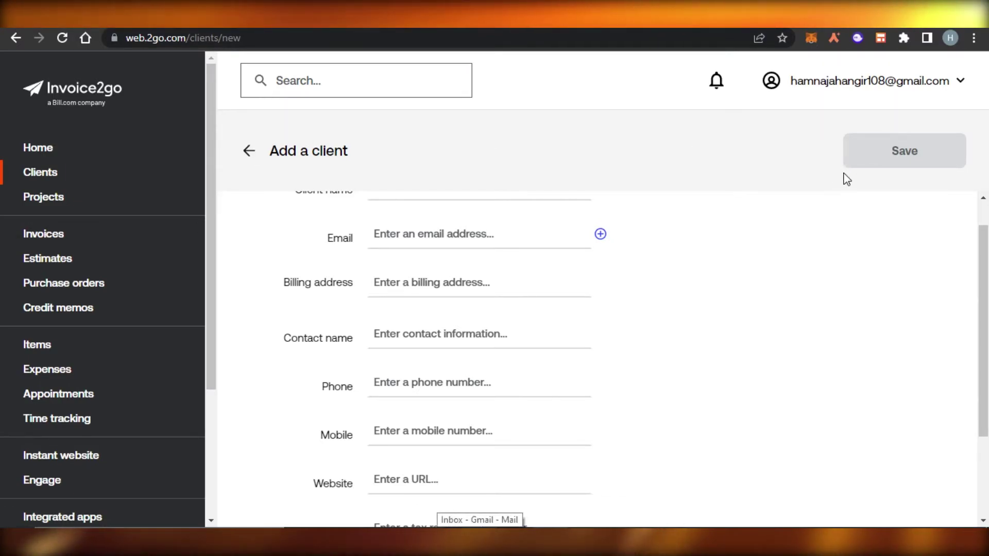
click(67, 210)
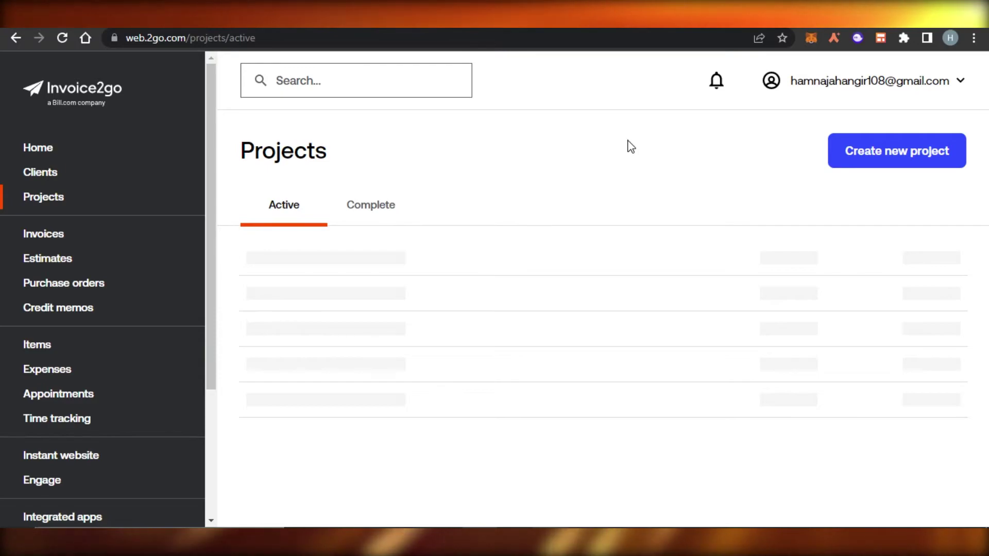
Create a new project for the existing client, keeping the default name Untitled
click(882, 152)
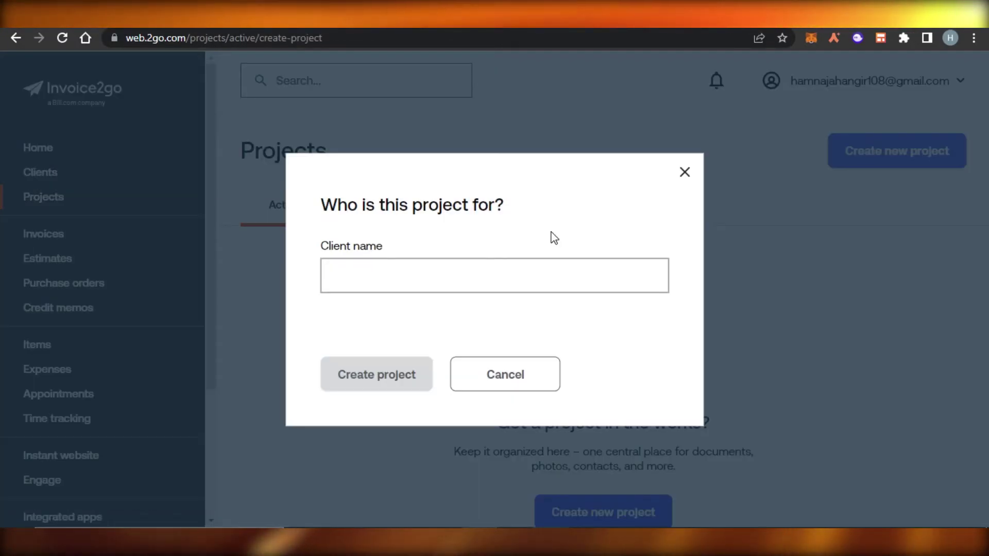
click(405, 266)
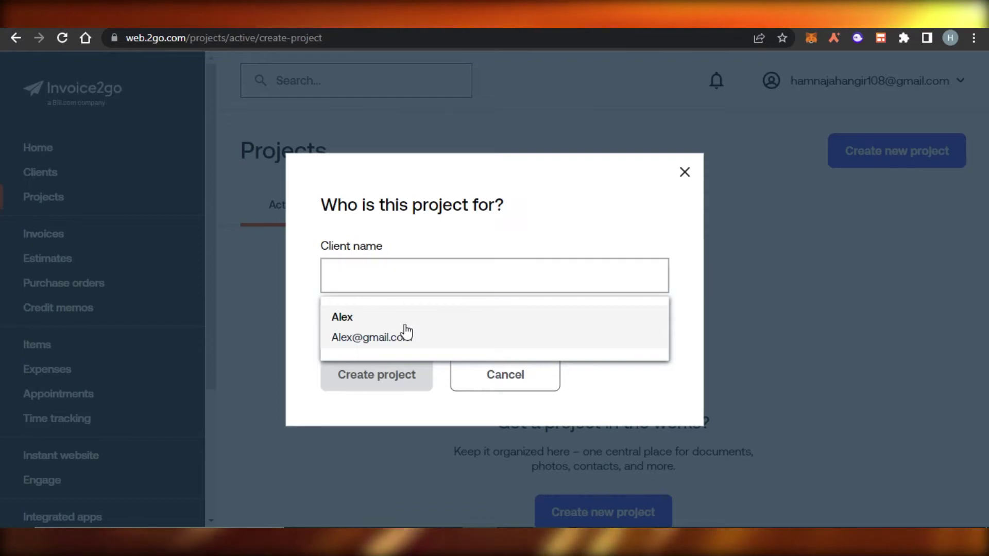
click(404, 331)
click(367, 372)
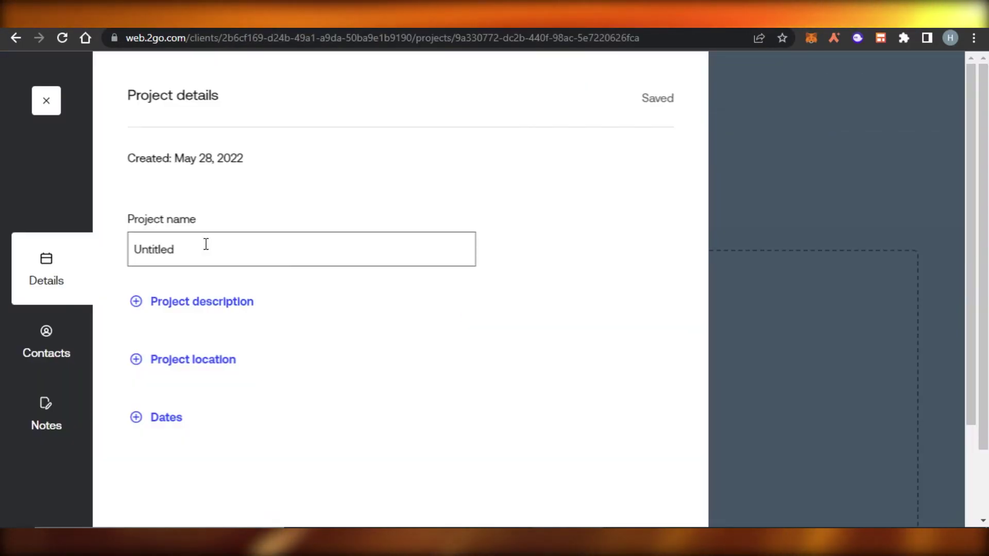
Rename the untitled project to 'test' and give it the description 'desription'
key(BackSpace)
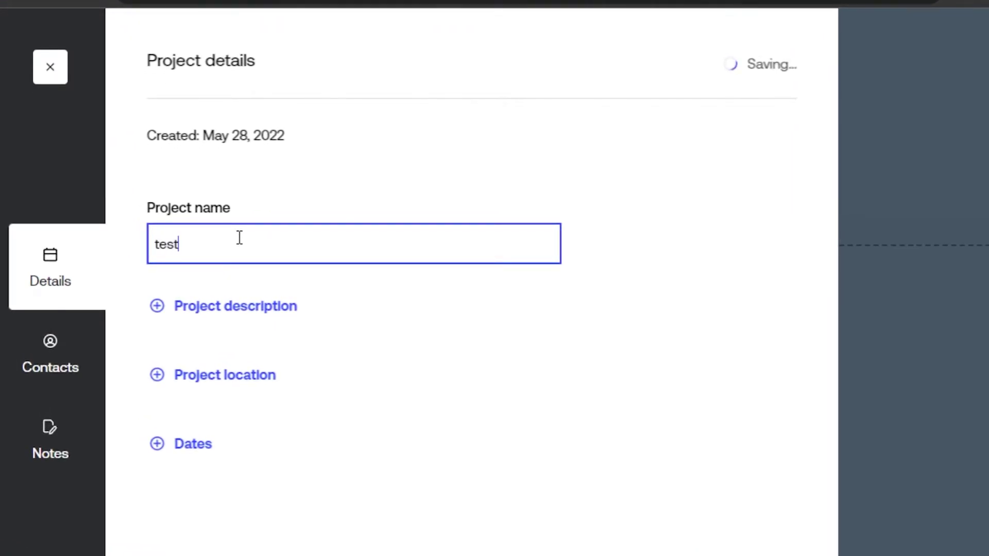
click(222, 307)
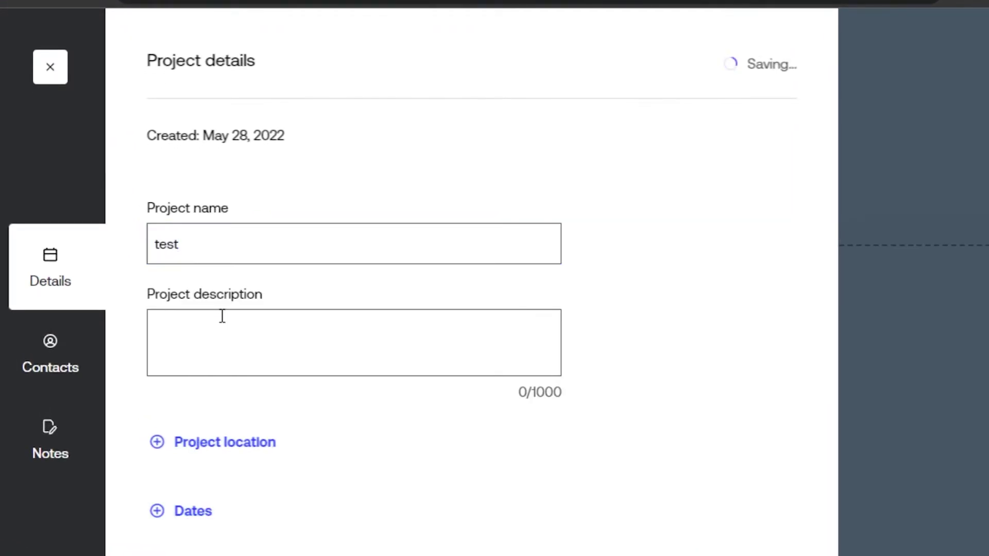
click(285, 335)
text(desription)
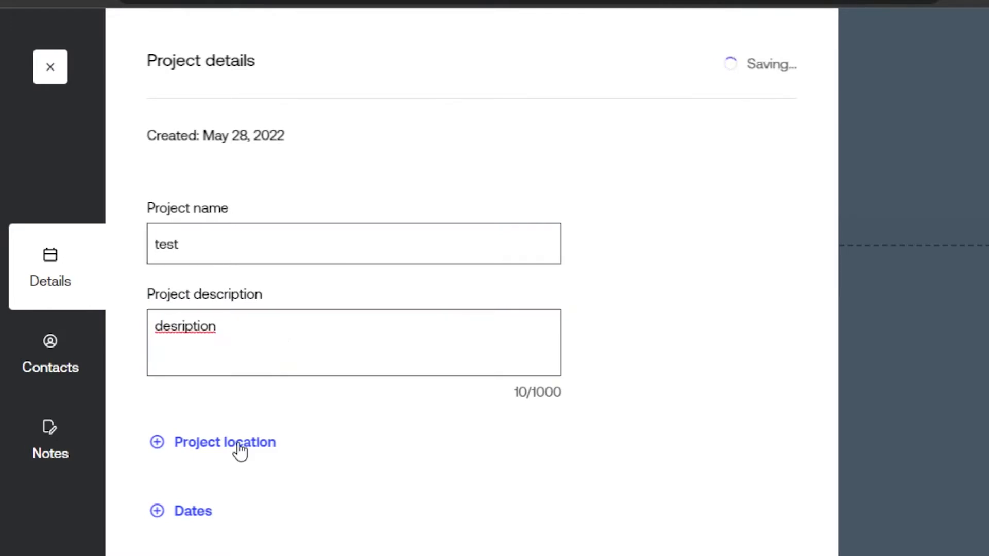
click(238, 443)
click(234, 459)
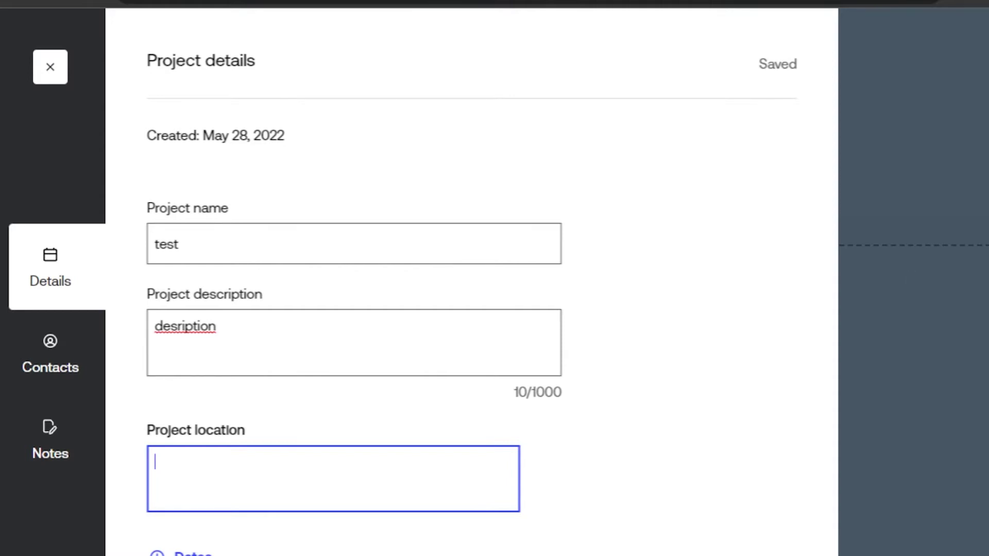
scroll(565, 446, down, 4)
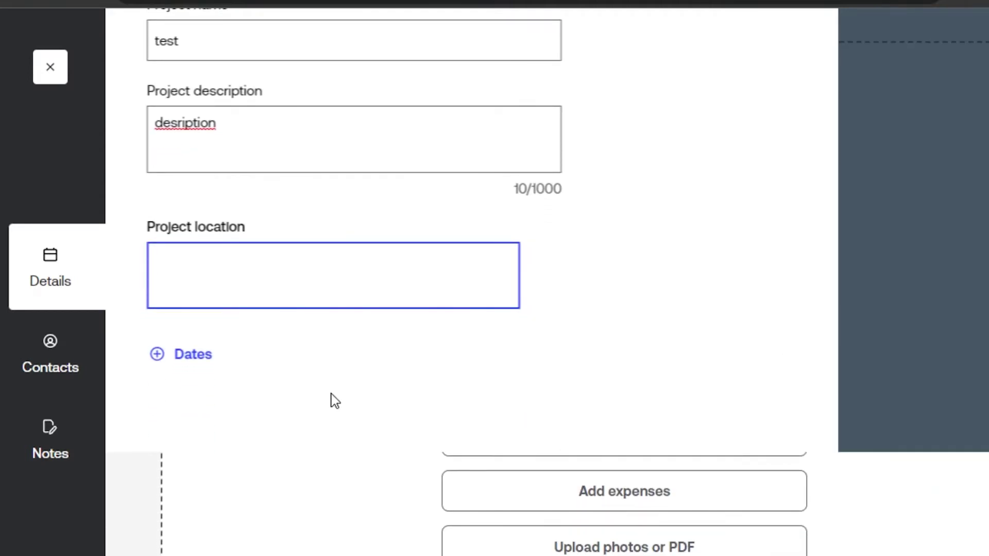
Set the project's start date to January 3, 2023
click(168, 359)
click(269, 380)
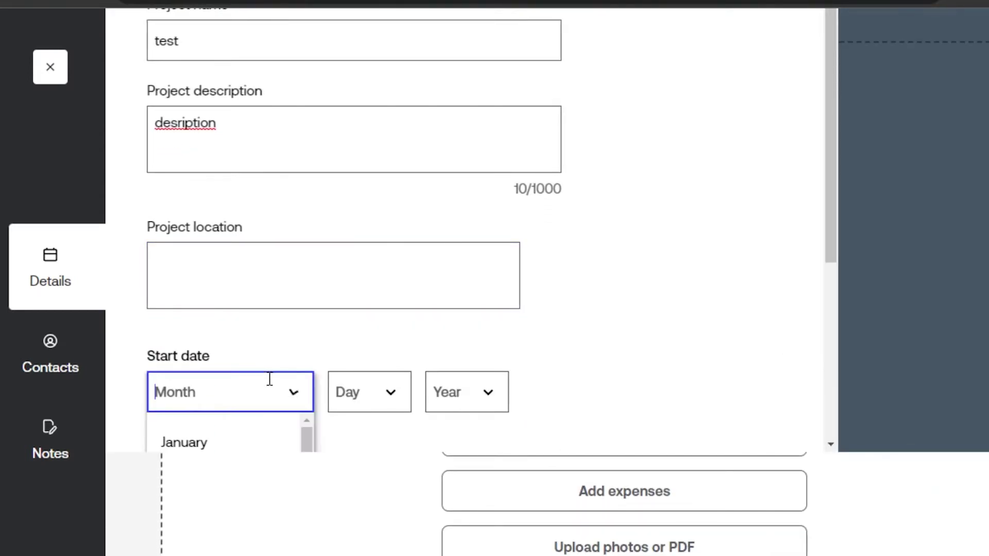
click(265, 437)
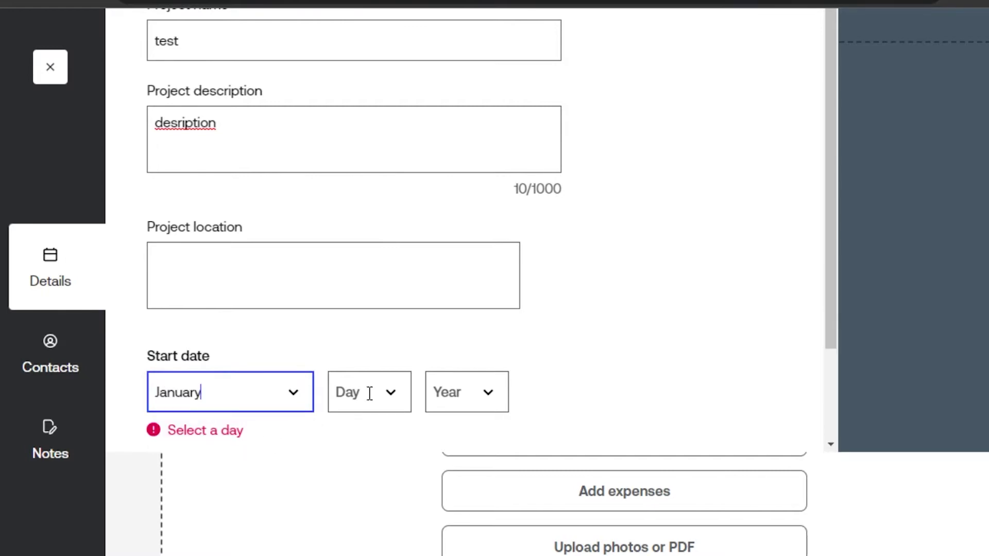
click(402, 389)
drag(402, 450, 403, 468)
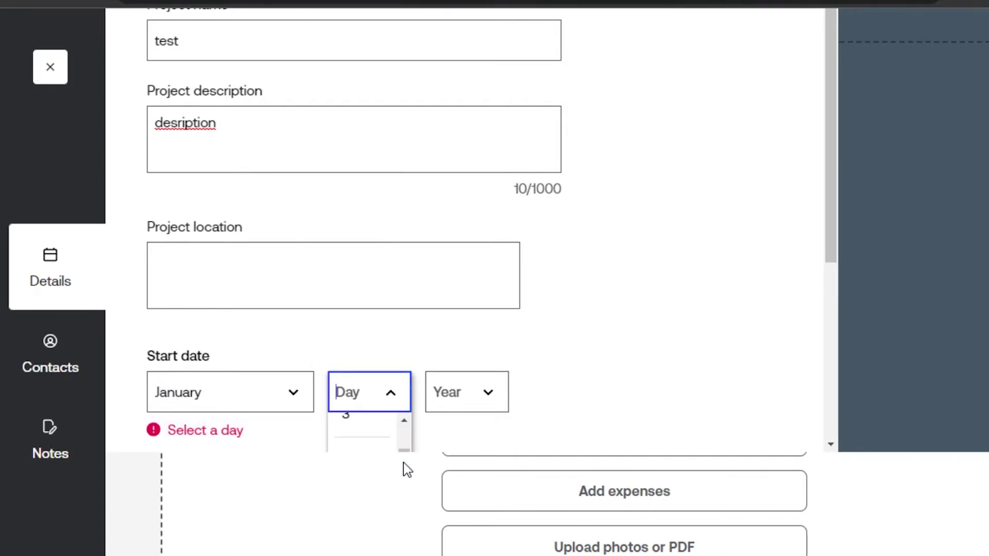
click(364, 430)
click(492, 389)
click(448, 432)
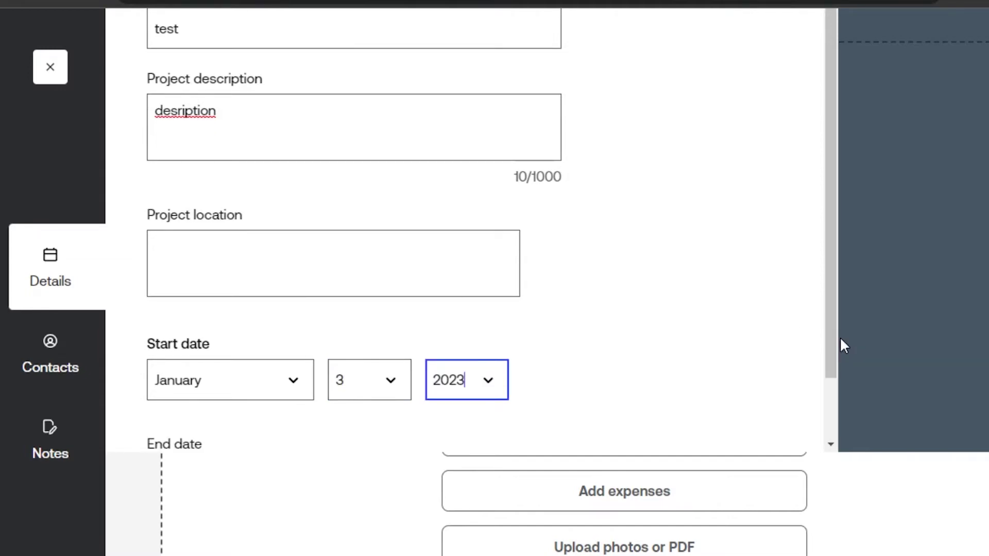
scroll(465, 379, down, 2)
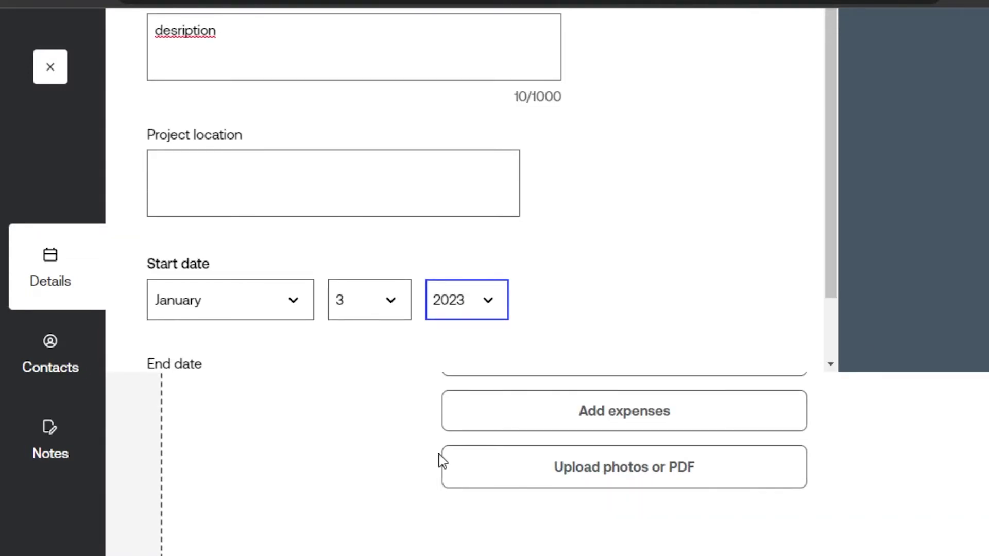
key(ctrl+a)
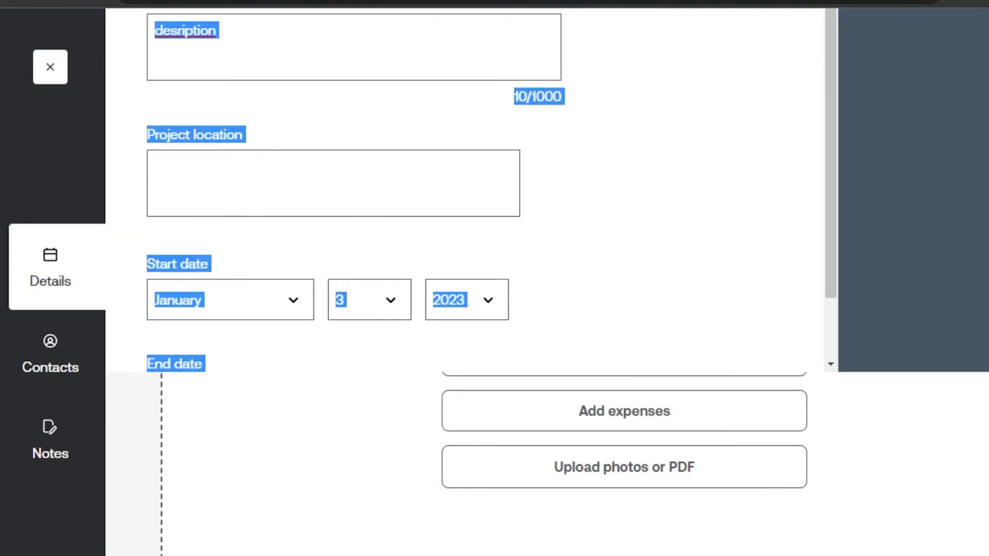
scroll(464, 284, up, 5)
Close the details panel, set the test project's status to Complete, and return to Projects
key(Escape)
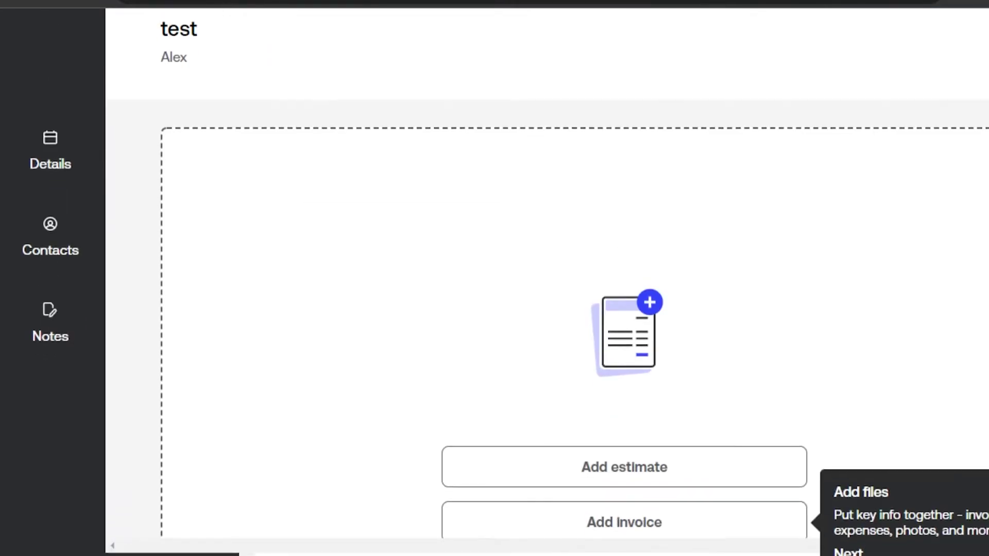
key(ctrl+a)
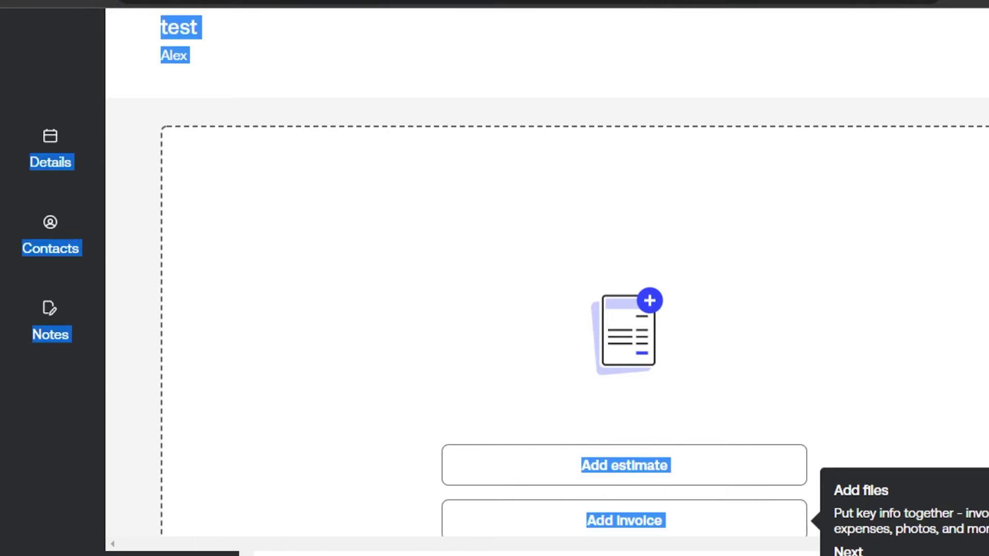
click(882, 233)
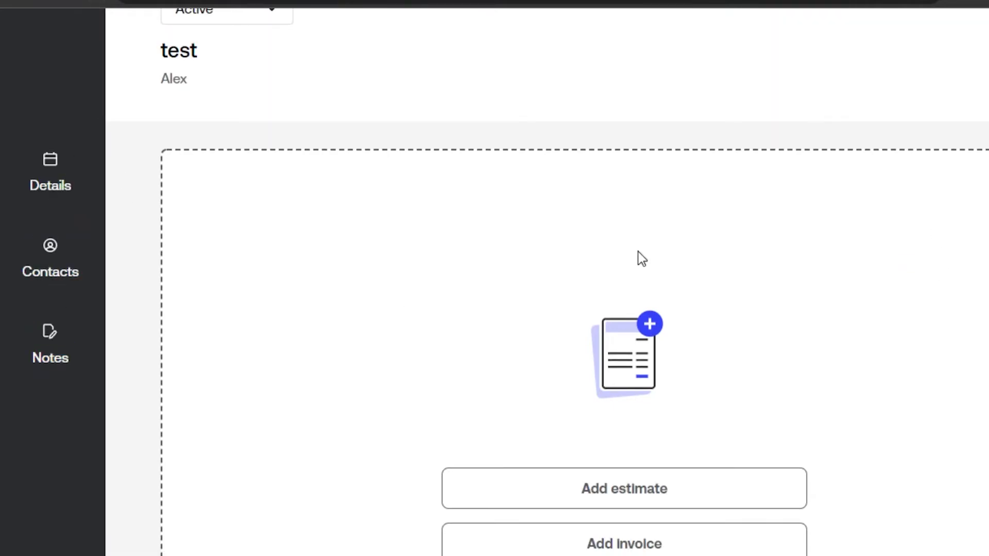
scroll(546, 278, up, 2)
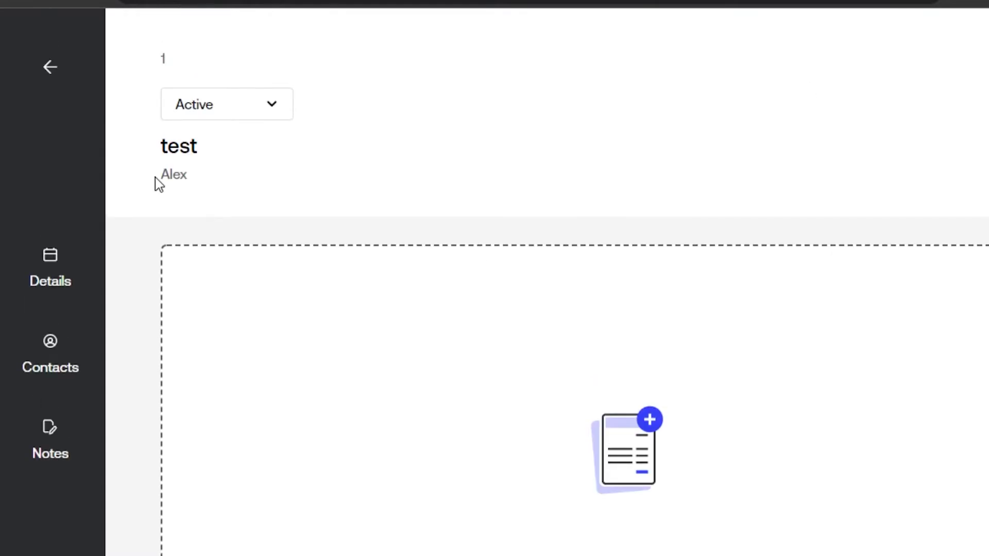
click(227, 104)
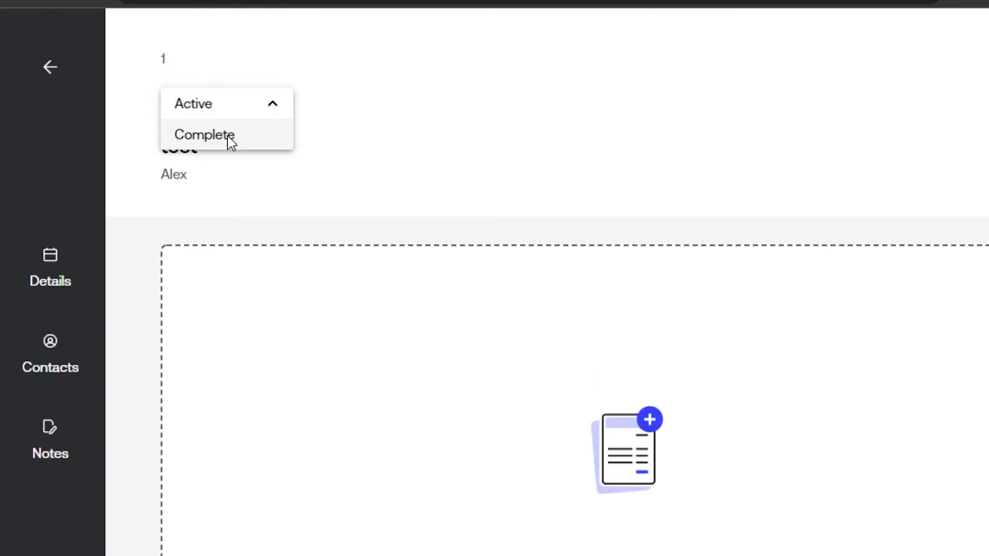
click(45, 80)
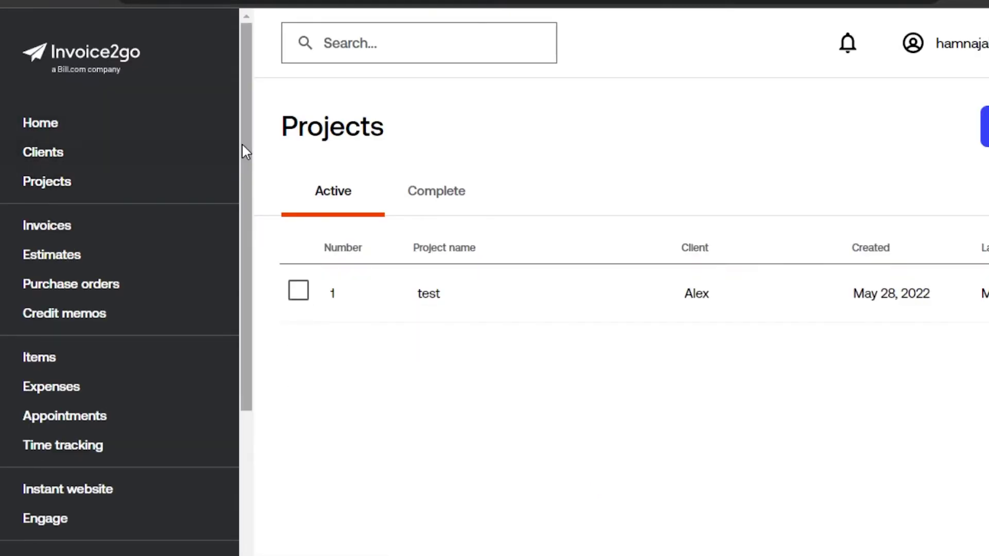
Go from the invoices section to the Estimates page, showing its empty Pending tab
drag(242, 150, 245, 188)
scroll(242, 180, down, 1)
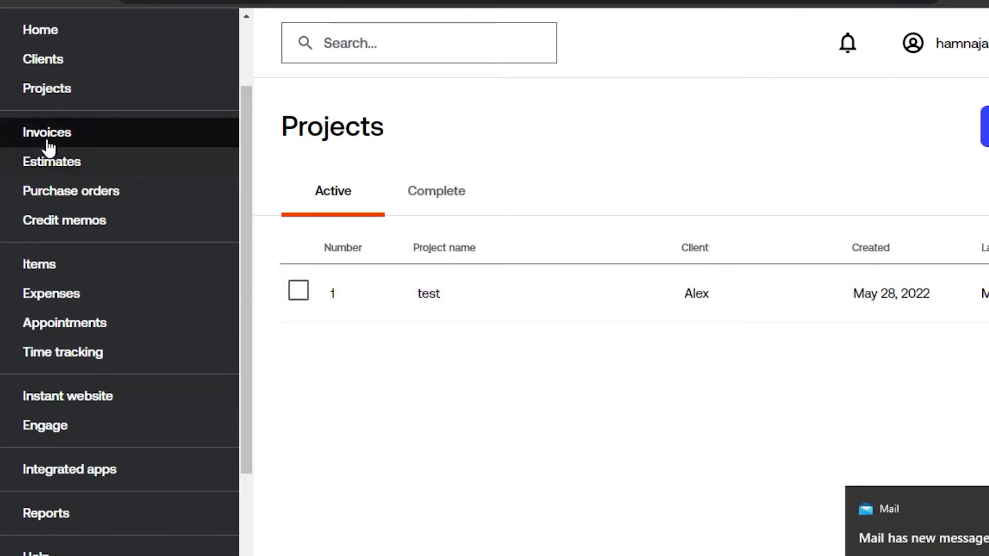
click(18, 140)
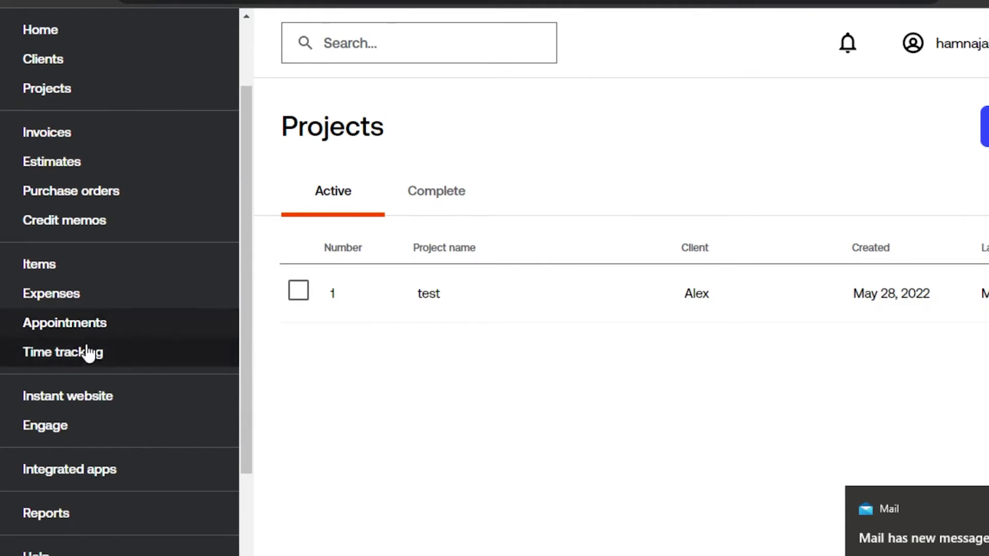
click(77, 165)
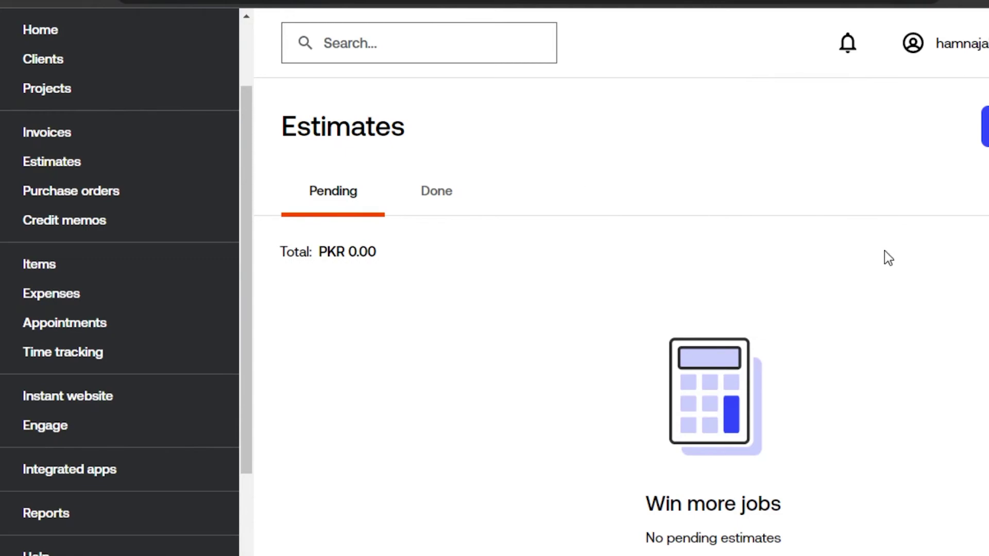
Start a new estimate and assign the existing client to it
click(898, 138)
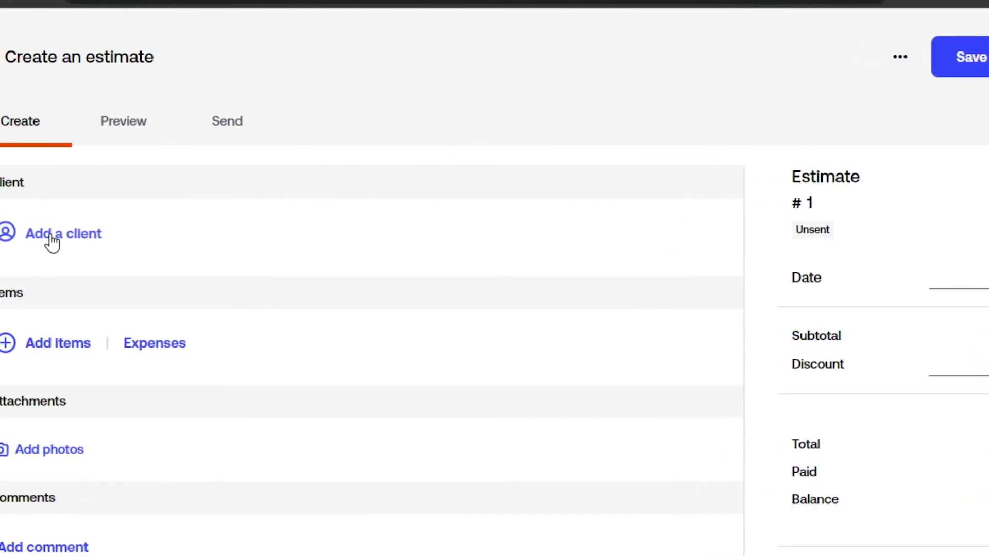
click(52, 241)
click(335, 242)
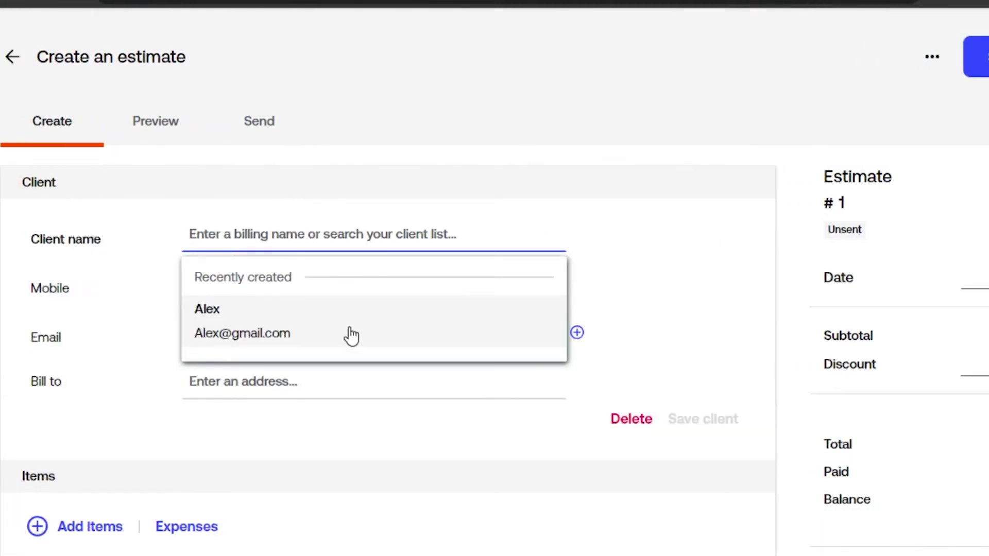
click(352, 336)
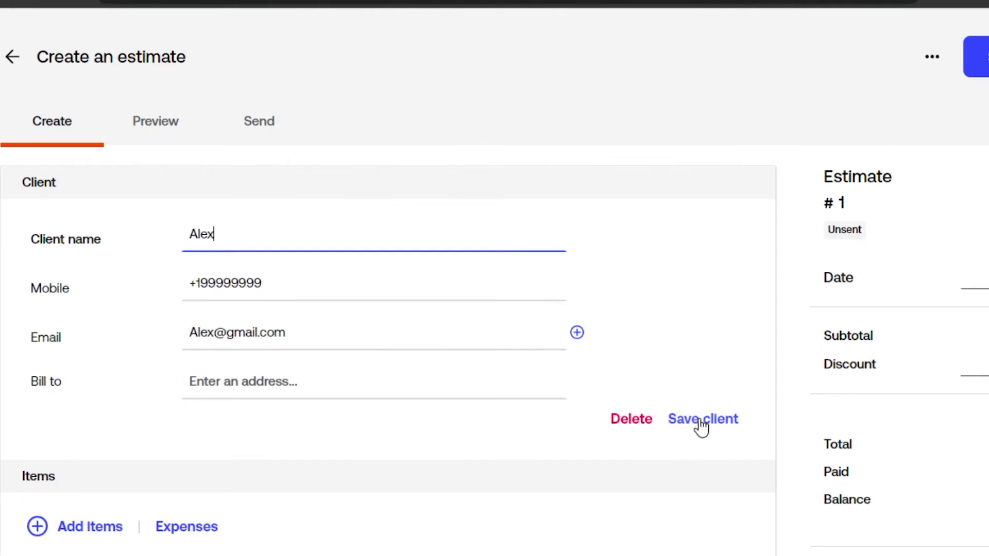
click(701, 425)
Add one 'online services' item at PKR 700.00 and save the estimate, declining the project prompt
scroll(439, 257, down, 2)
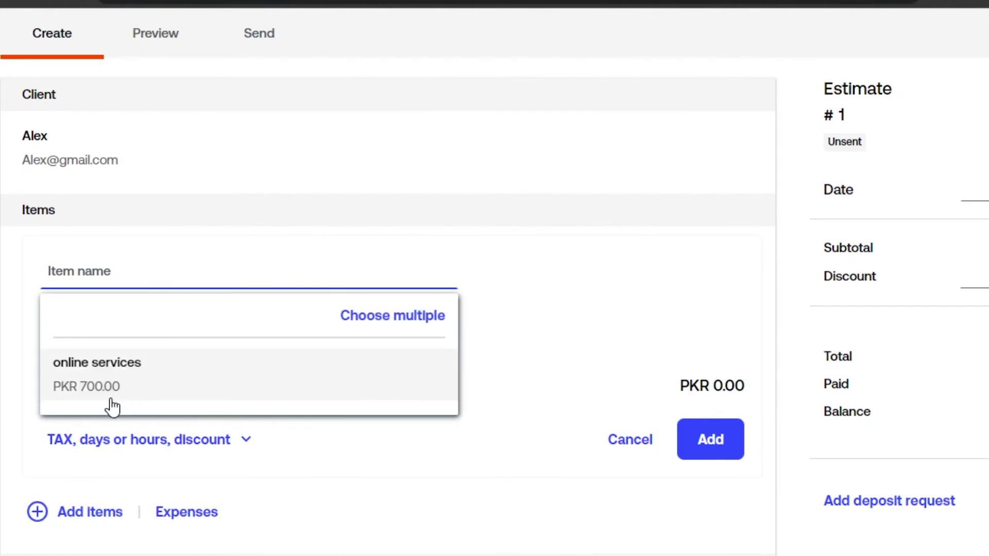
click(107, 383)
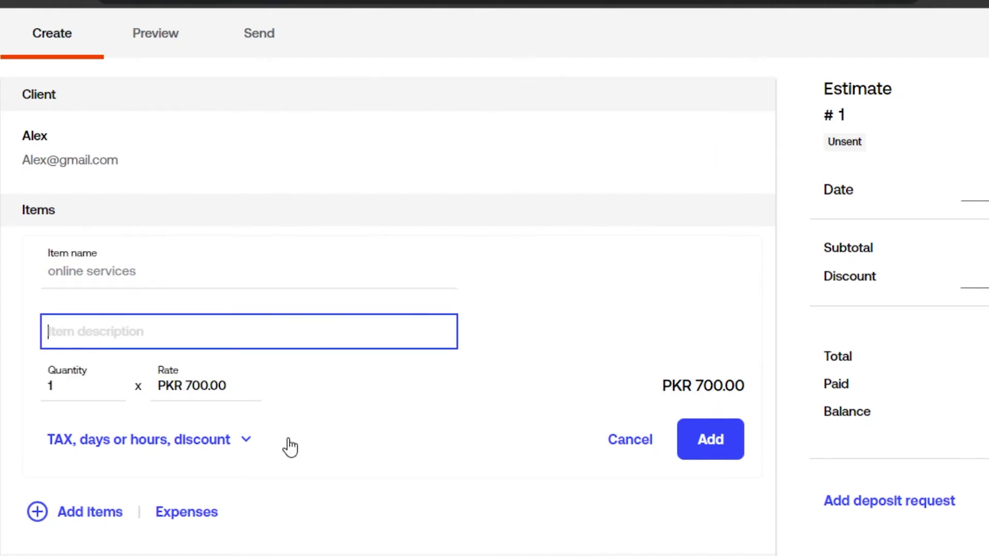
scroll(730, 307, down, 3)
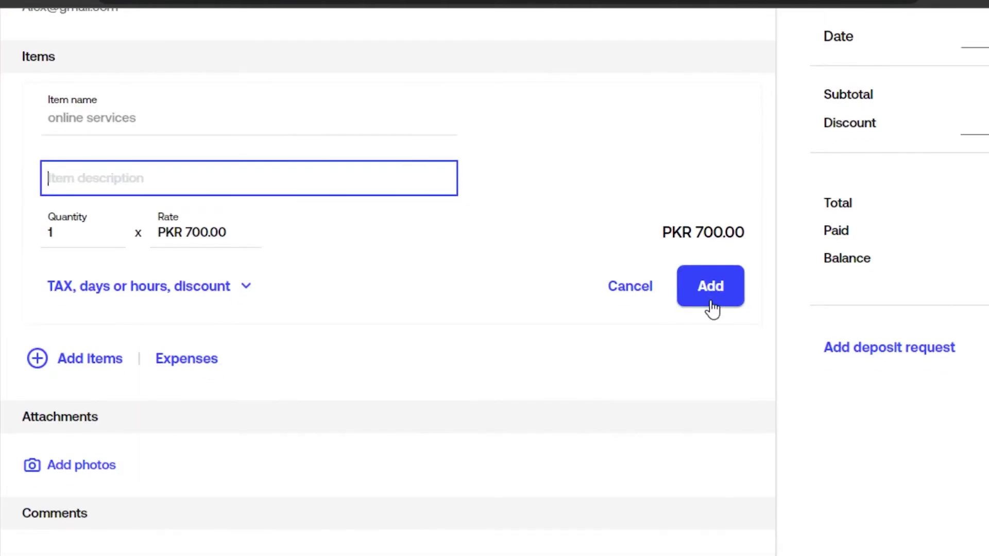
click(712, 309)
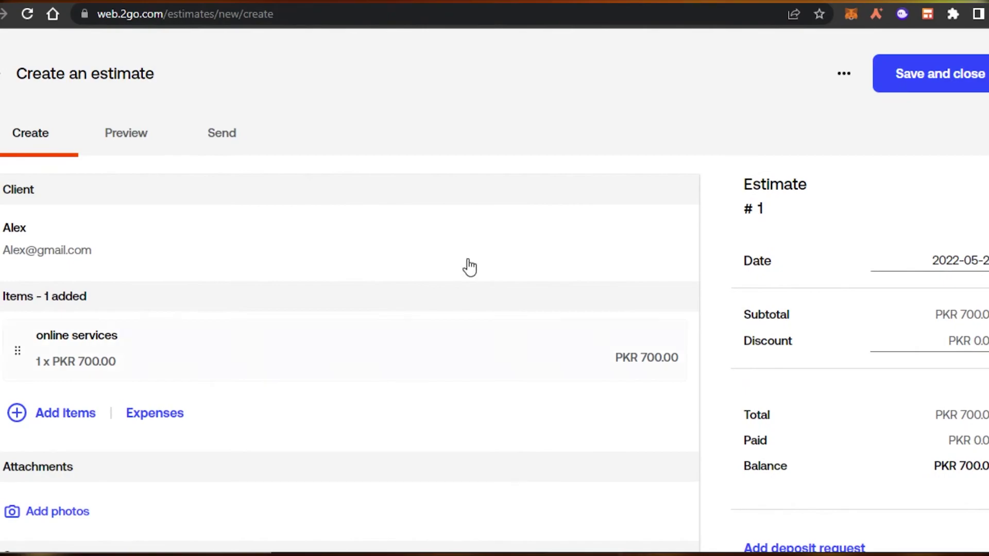
click(960, 82)
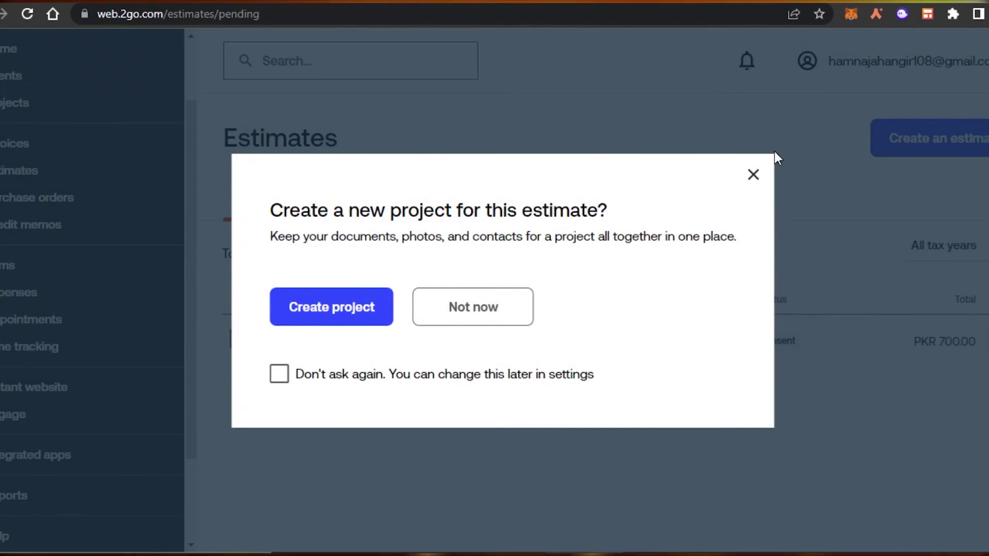
click(760, 176)
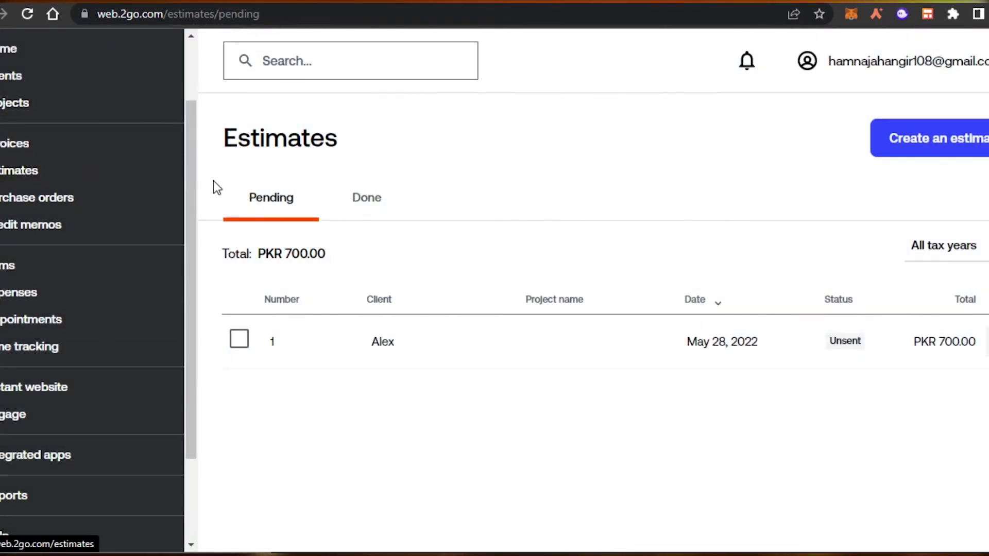
Open the account menu from the top right of the Estimates page
drag(186, 234, 186, 150)
scroll(62, 401, down, 4)
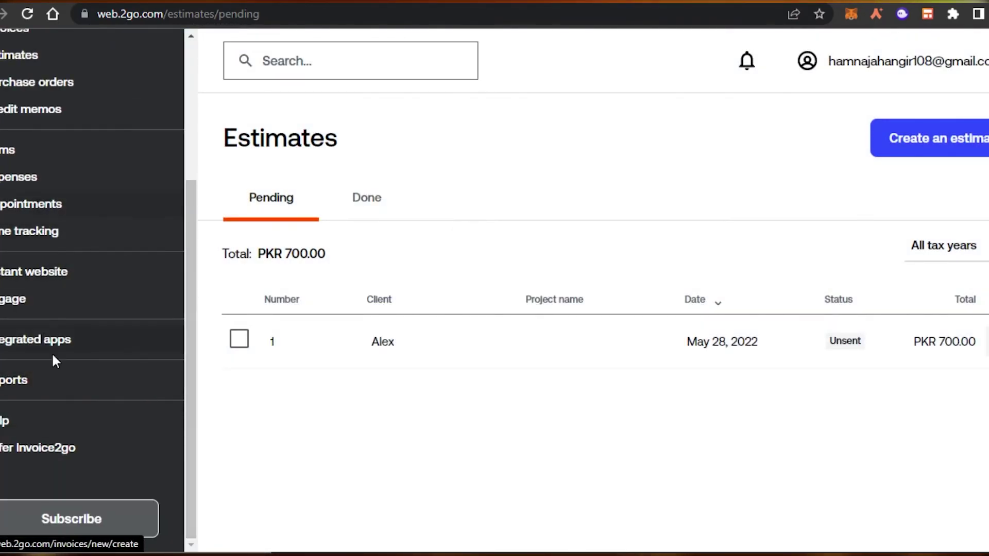
drag(190, 467, 163, 198)
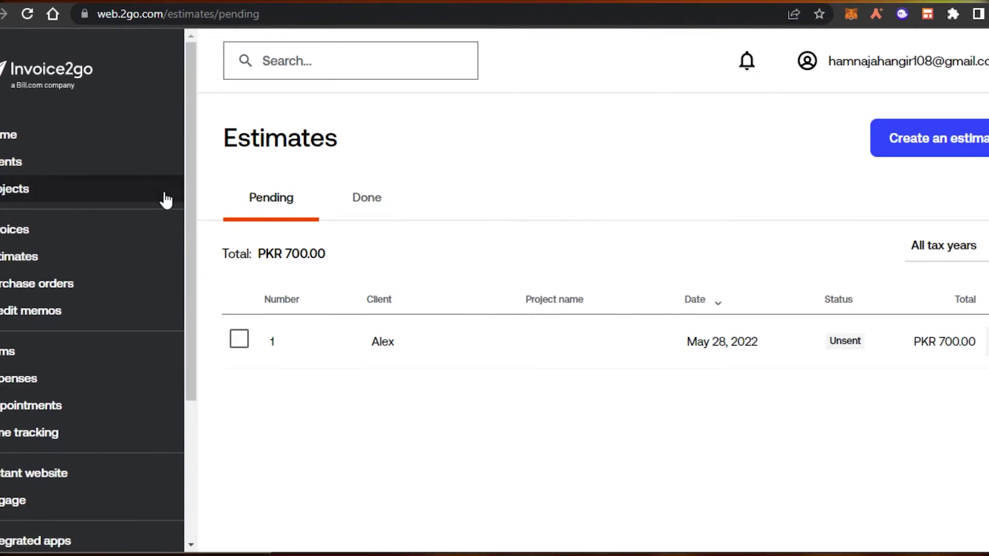
click(920, 72)
In Tax and currency, change the country to United States for USD and save
click(817, 175)
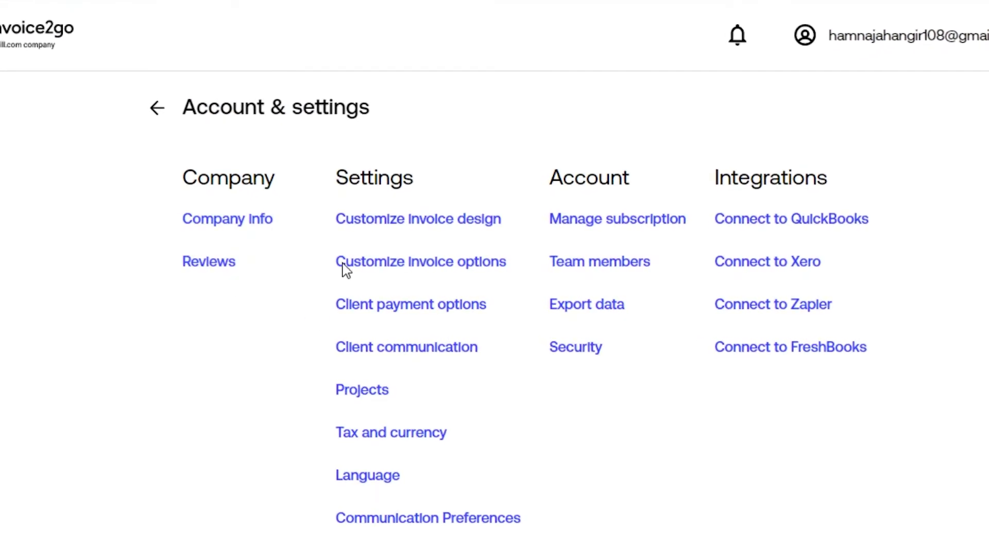
click(378, 438)
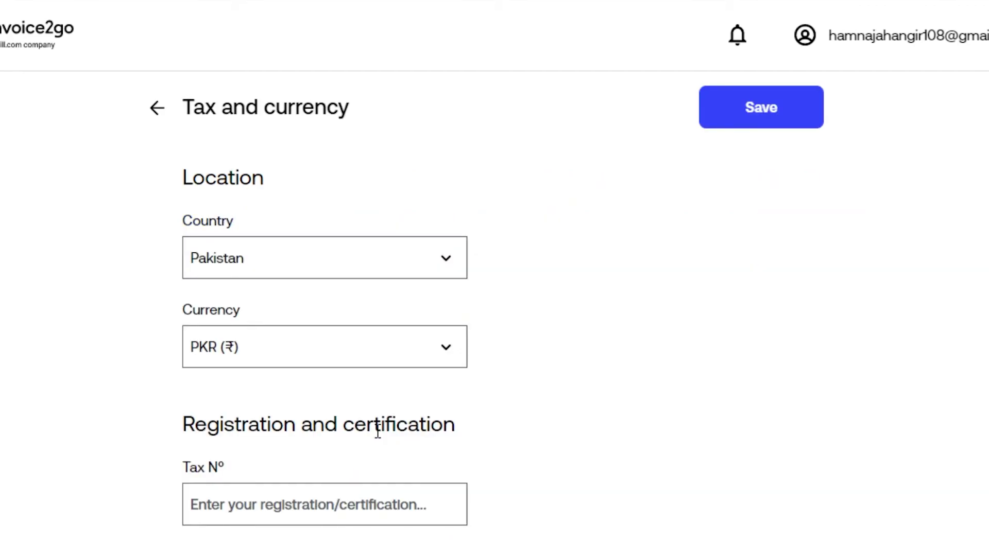
click(390, 262)
drag(466, 479, 463, 548)
click(344, 443)
click(362, 247)
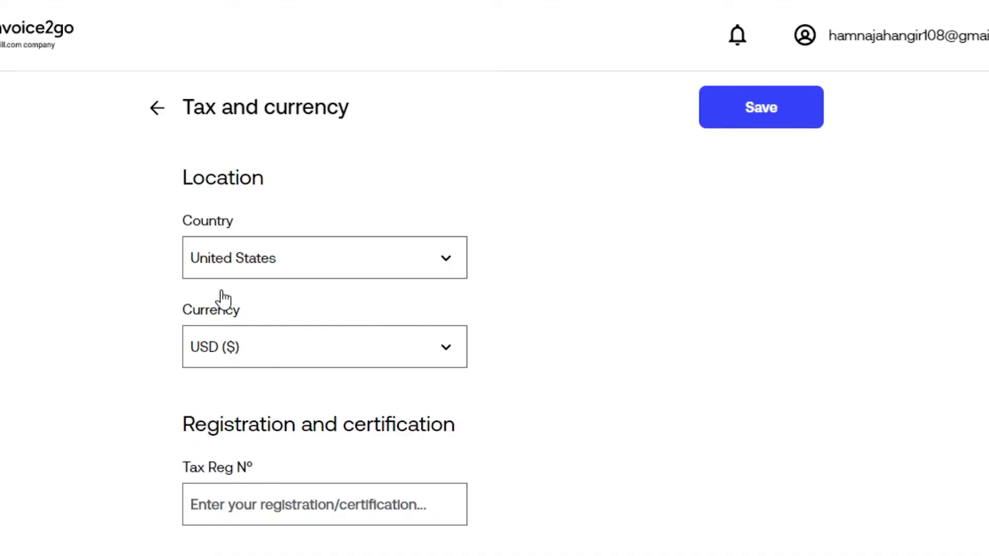
click(737, 110)
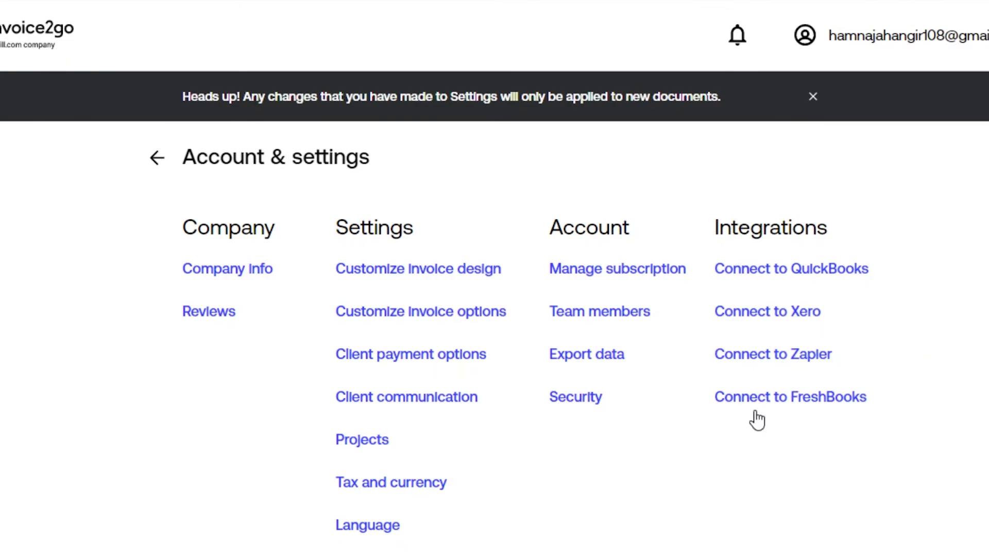
scroll(689, 149, down, 4)
Go back Home via Projects and review the $0.00 overview totals and recent estimate and invoice
scroll(689, 150, up, 4)
click(150, 164)
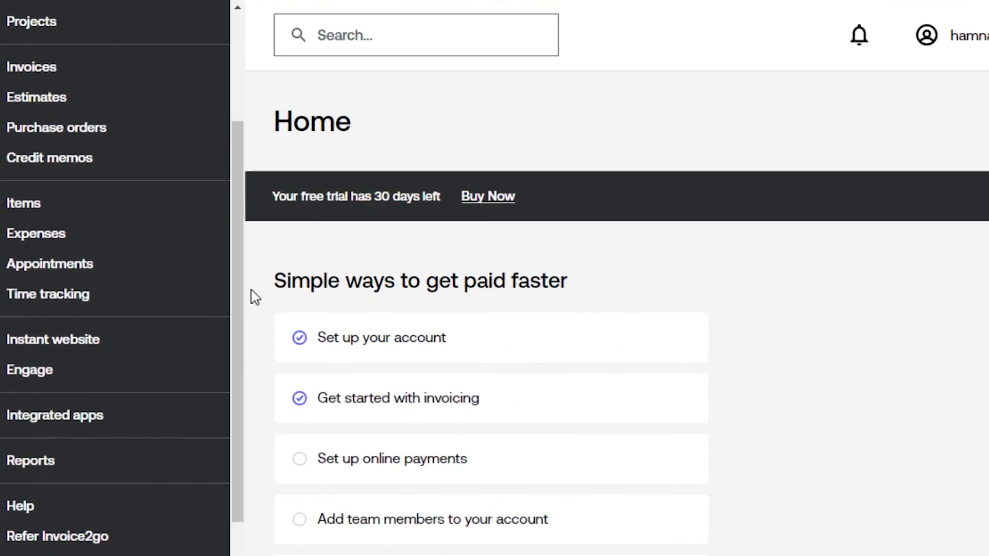
drag(242, 324, 239, 359)
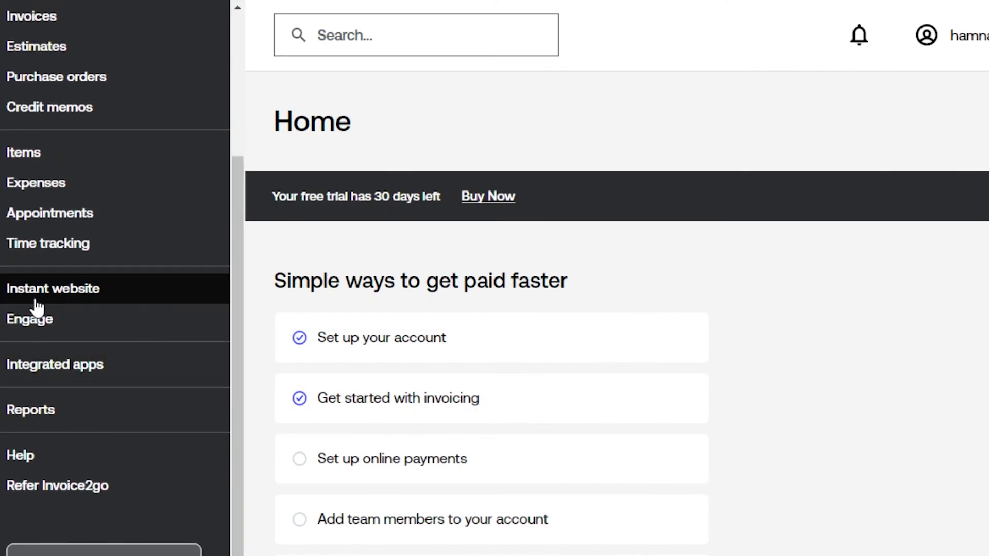
drag(236, 359, 221, 157)
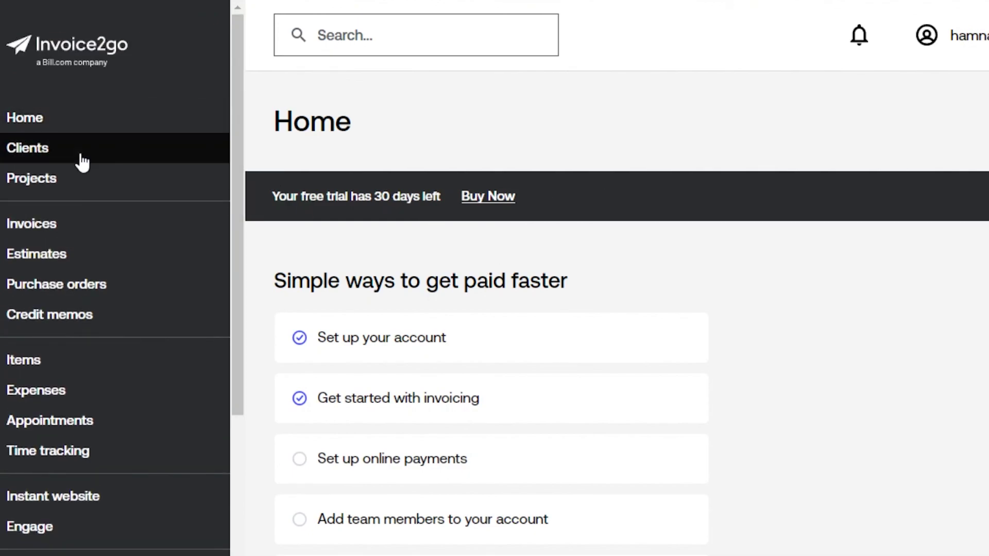
click(11, 181)
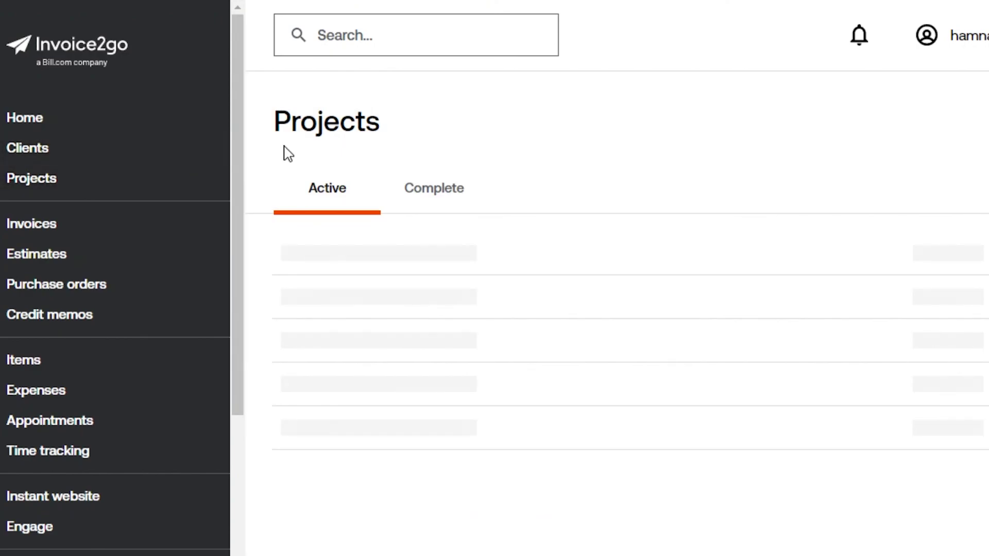
drag(234, 188, 227, 105)
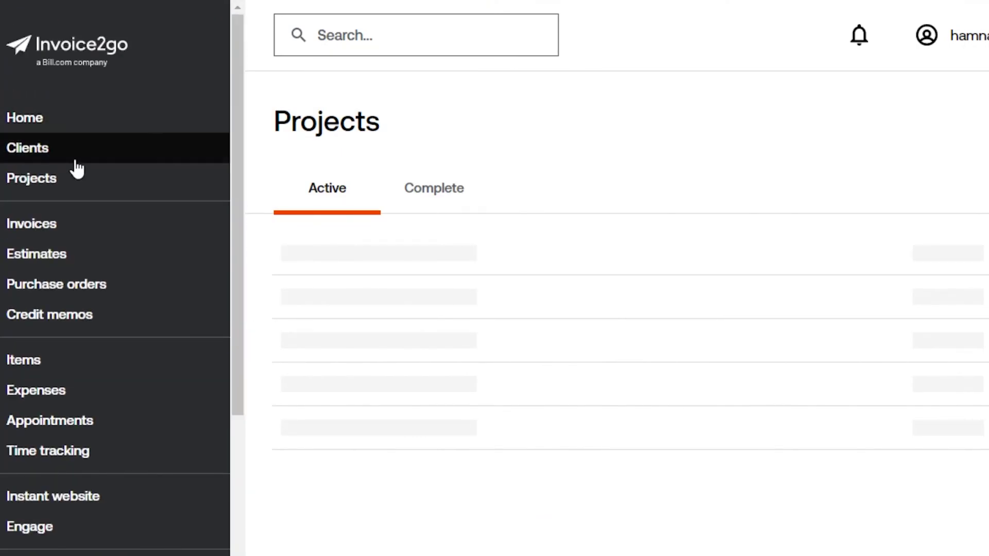
click(65, 121)
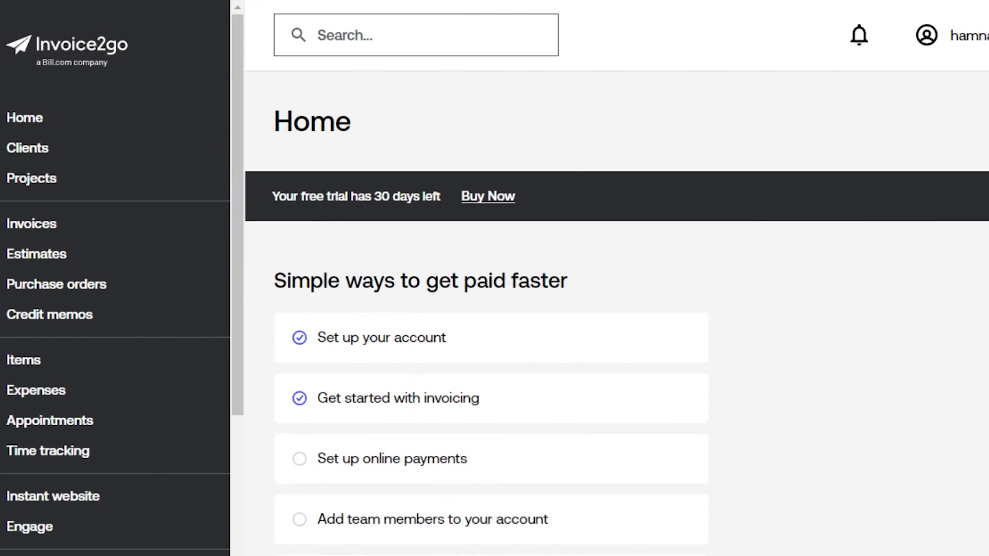
scroll(618, 309, down, 5)
scroll(618, 309, up, 5)
scroll(618, 309, down, 10)
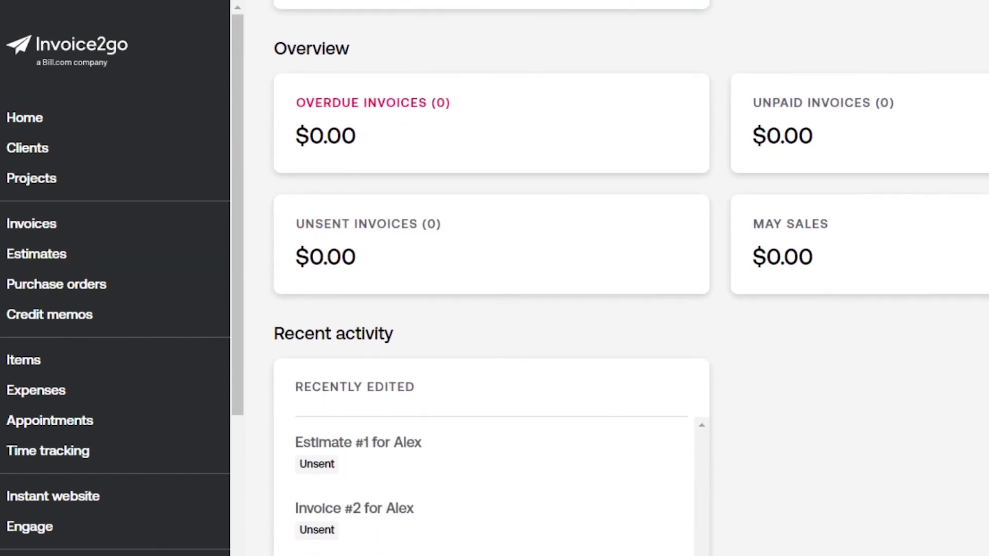